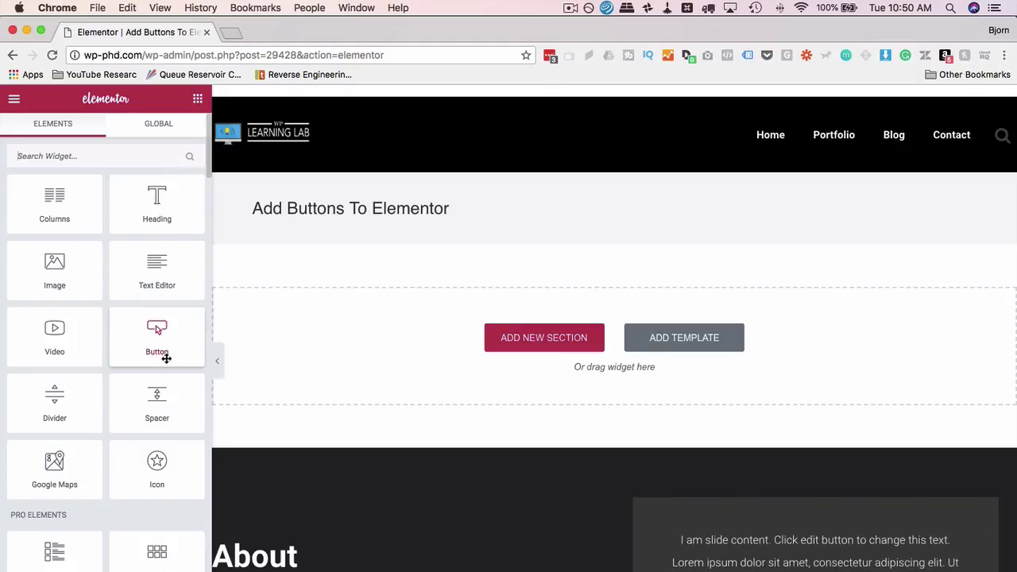
drag(133, 346, 405, 327)
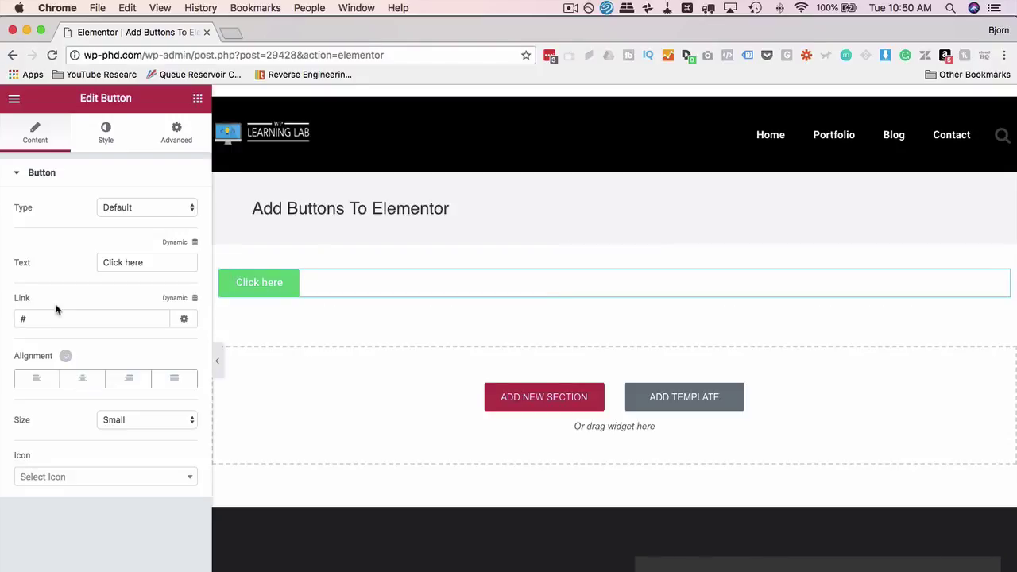
drag(30, 317, 11, 320)
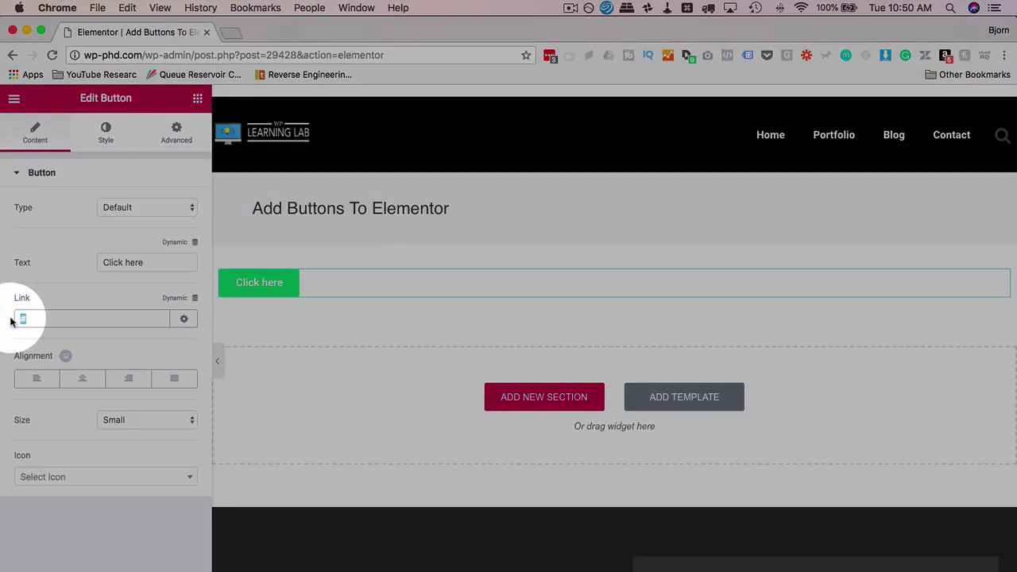
text(htpp)
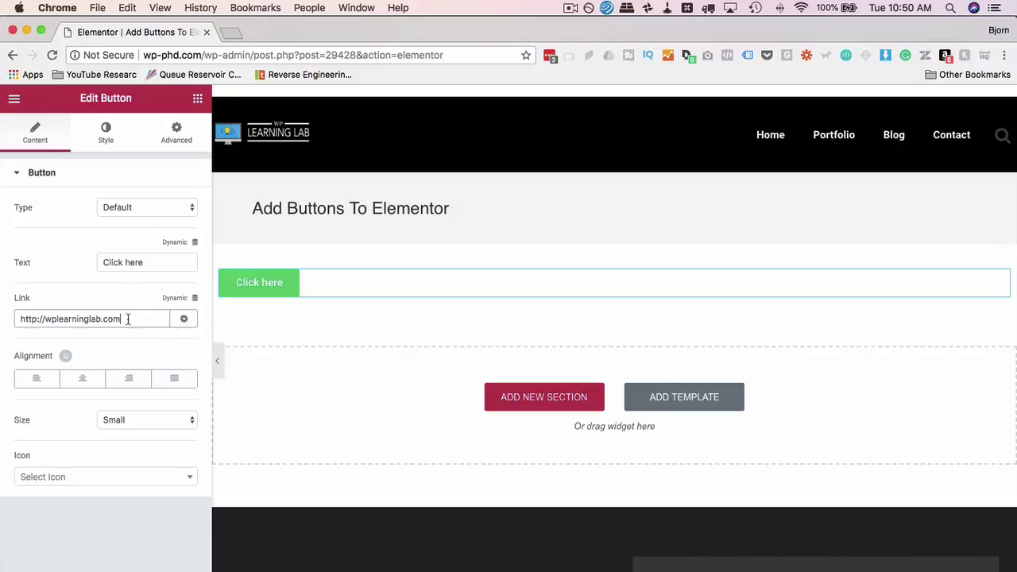
click(116, 315)
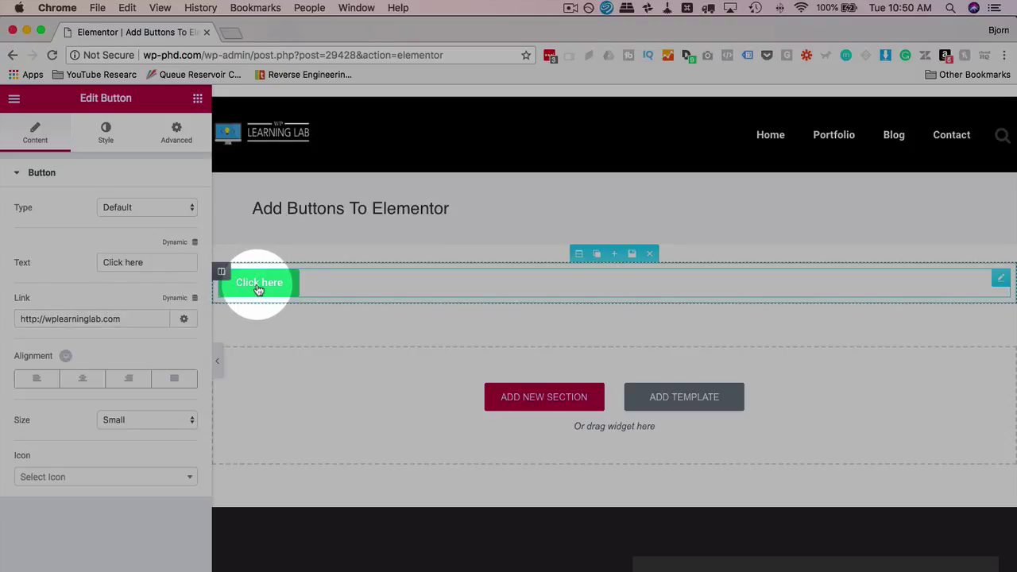
click(176, 302)
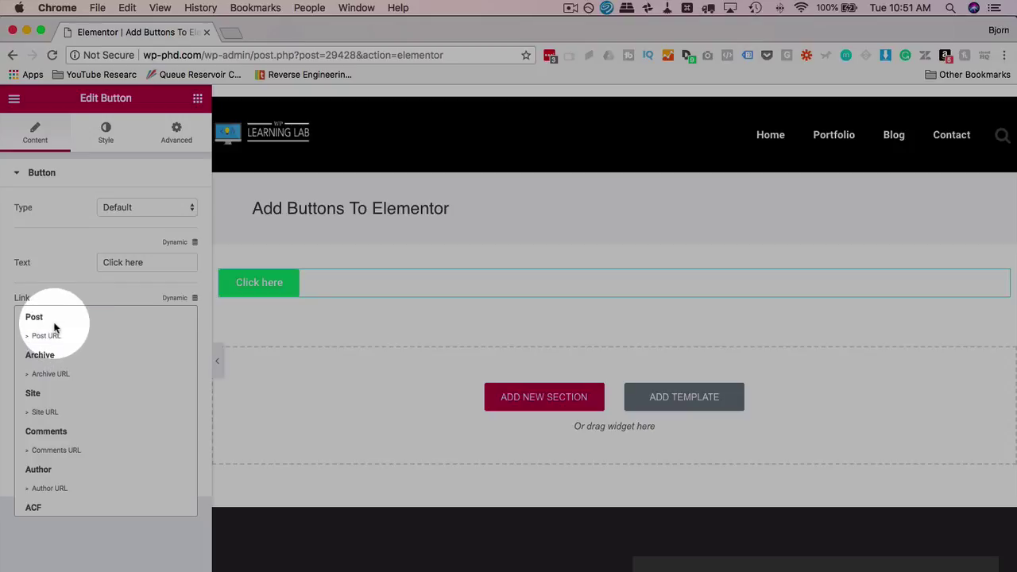
scroll(63, 401, down, 1)
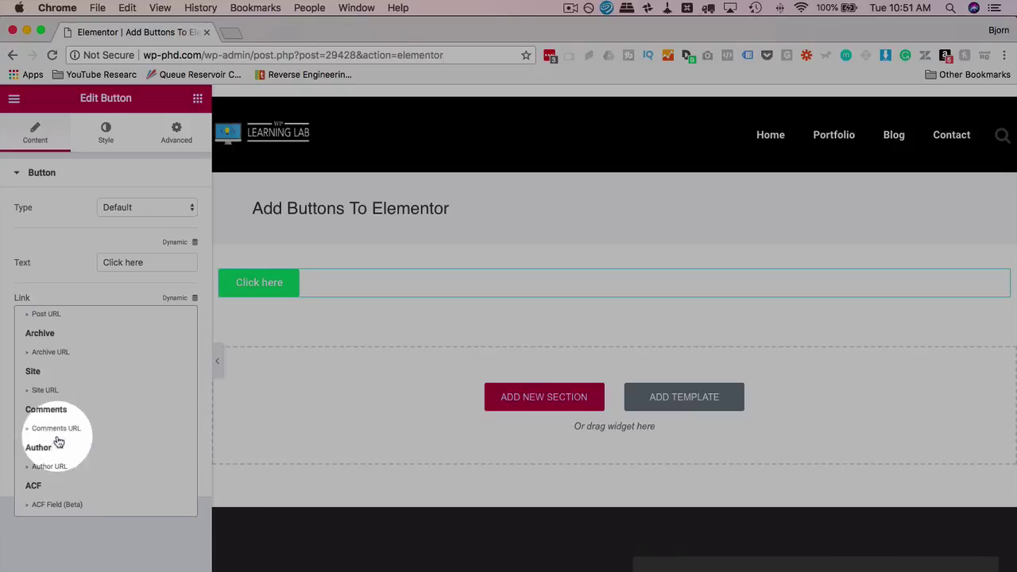
click(66, 231)
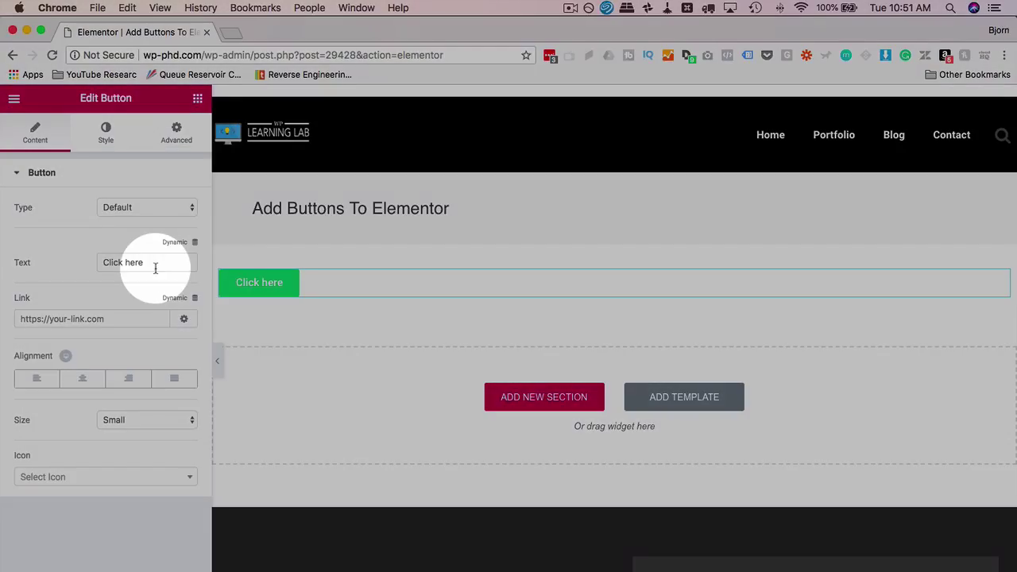
Replace the button's text with "Sign Up".
triple_click(185, 268)
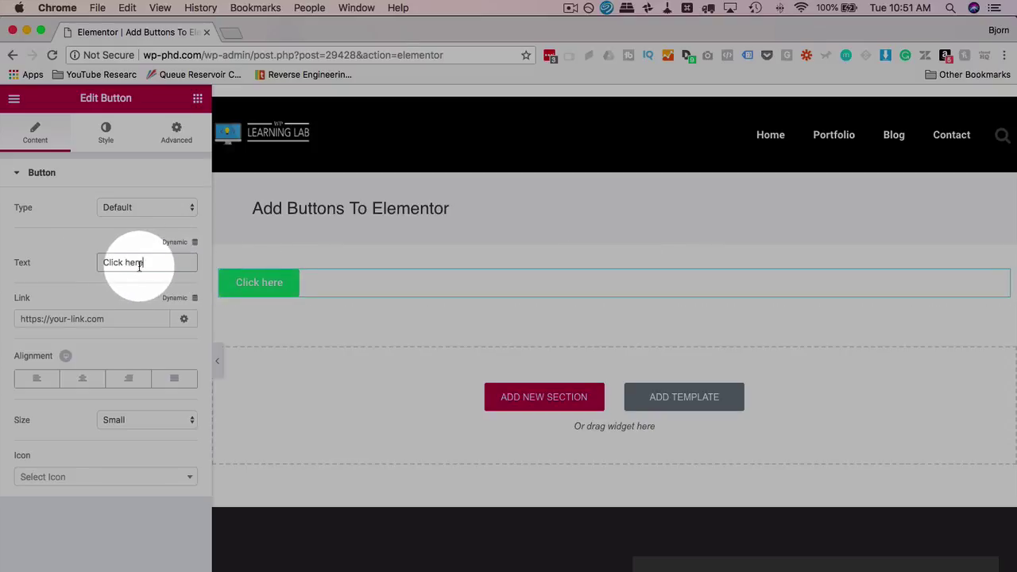
drag(139, 263, 105, 263)
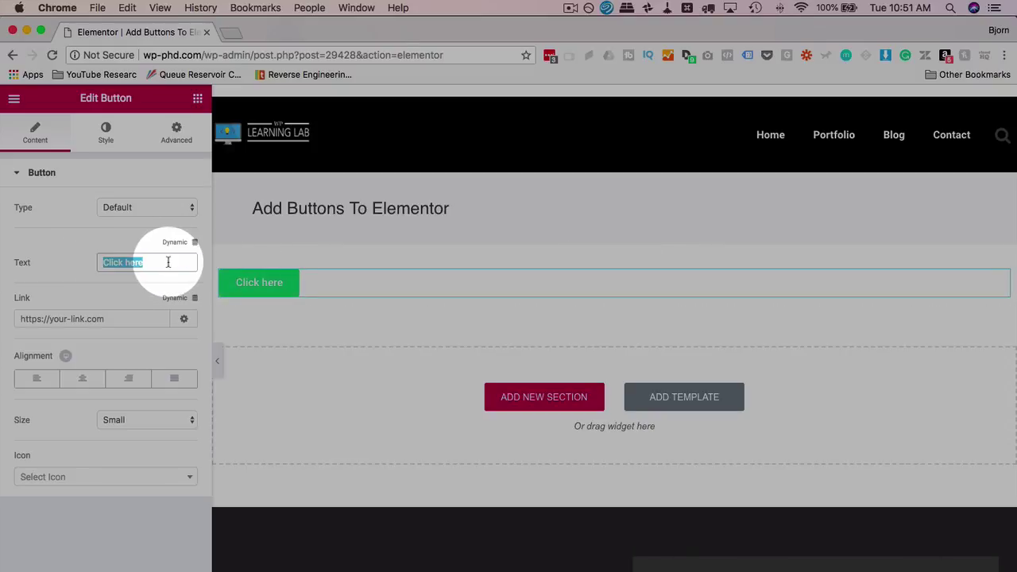
text(Sign Up)
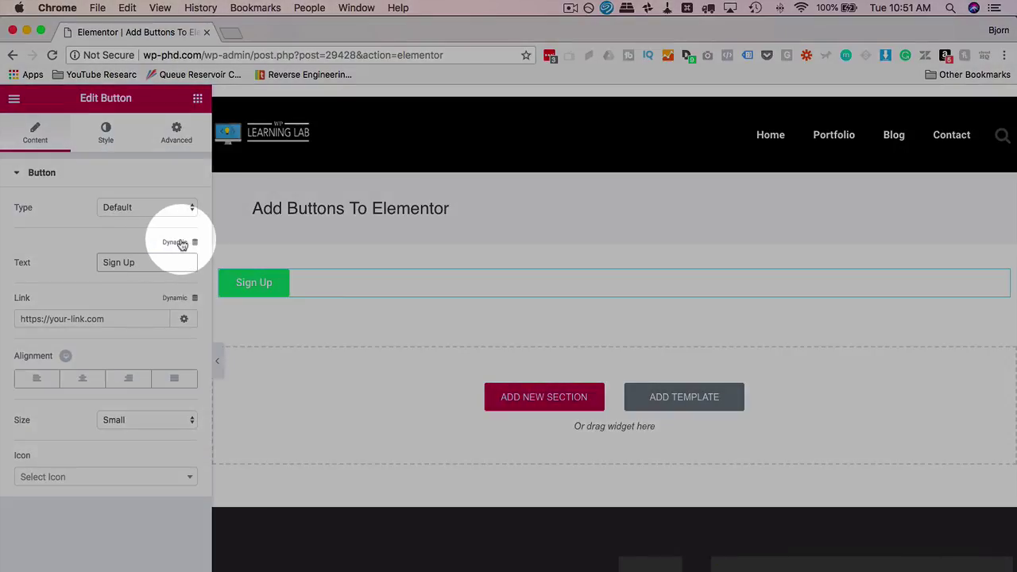
click(194, 242)
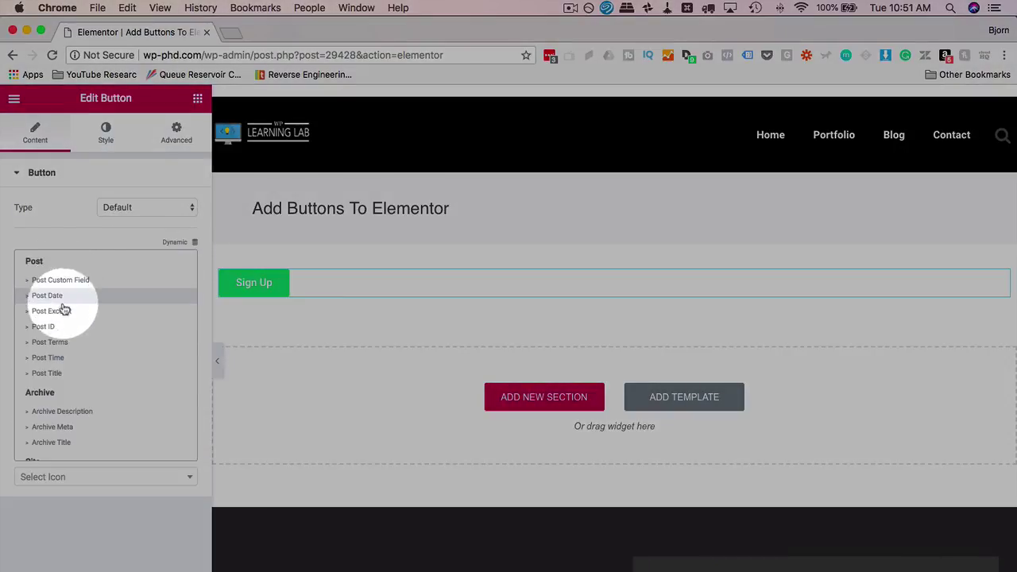
scroll(77, 382, down, 1)
scroll(77, 382, down, 6)
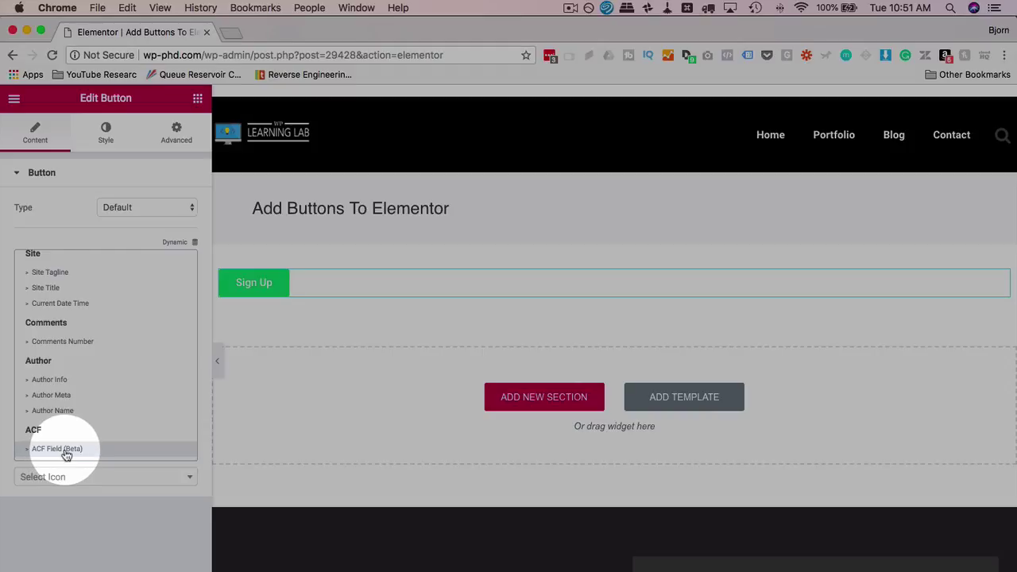
scroll(67, 421, up, 6)
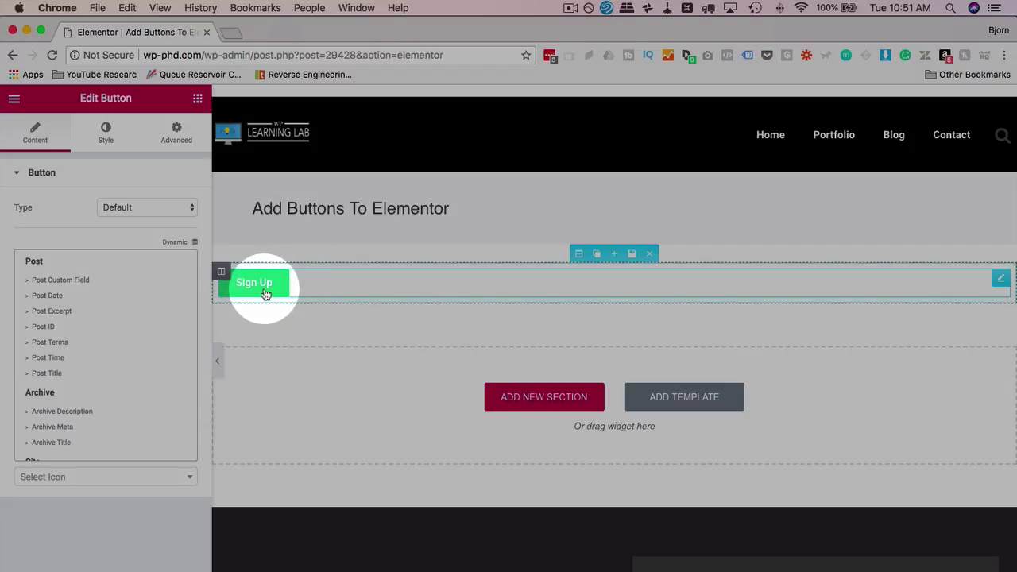
click(87, 232)
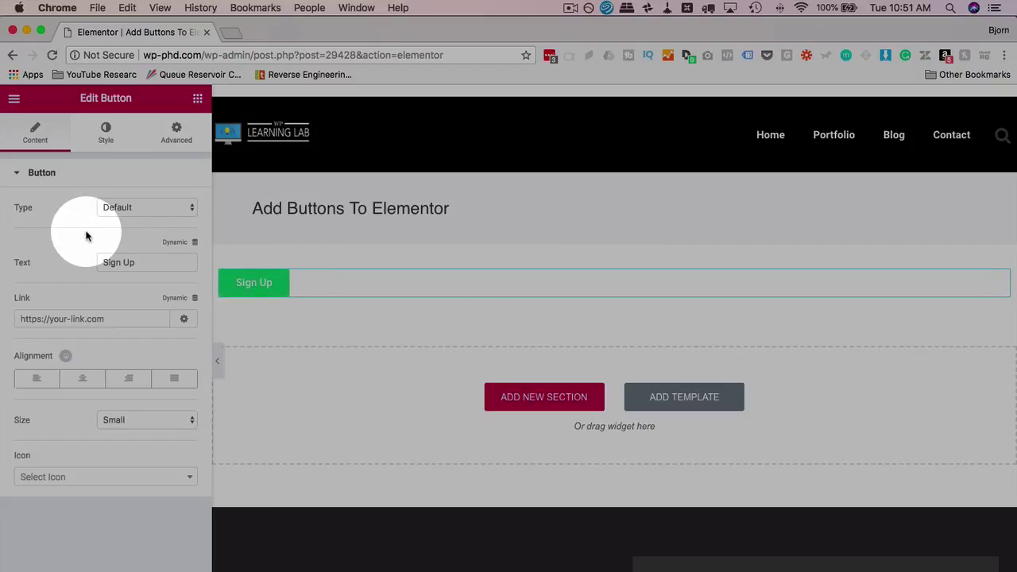
Try the Info, Success and Warning types on the button and set its type to Danger.
click(136, 207)
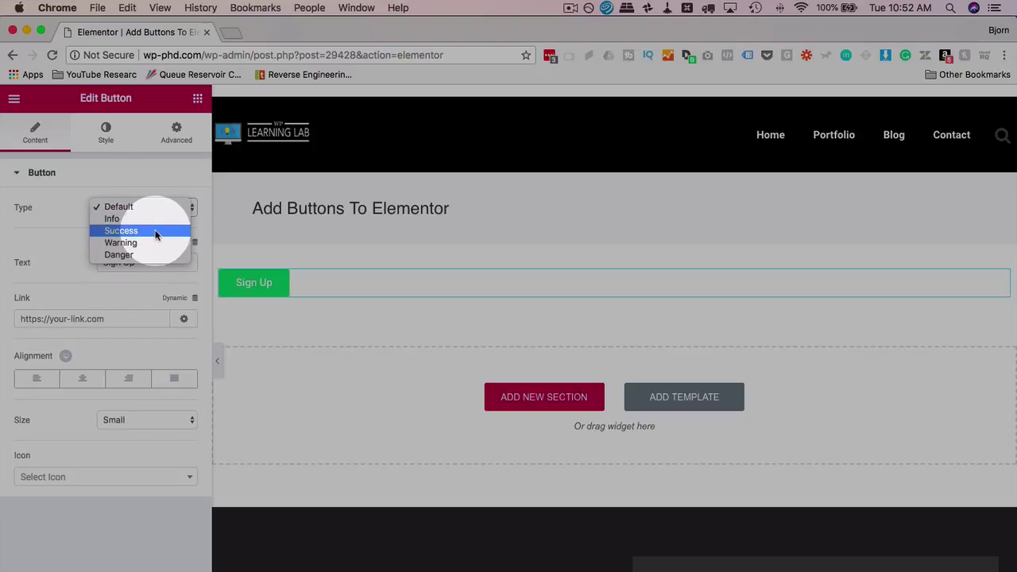
click(162, 221)
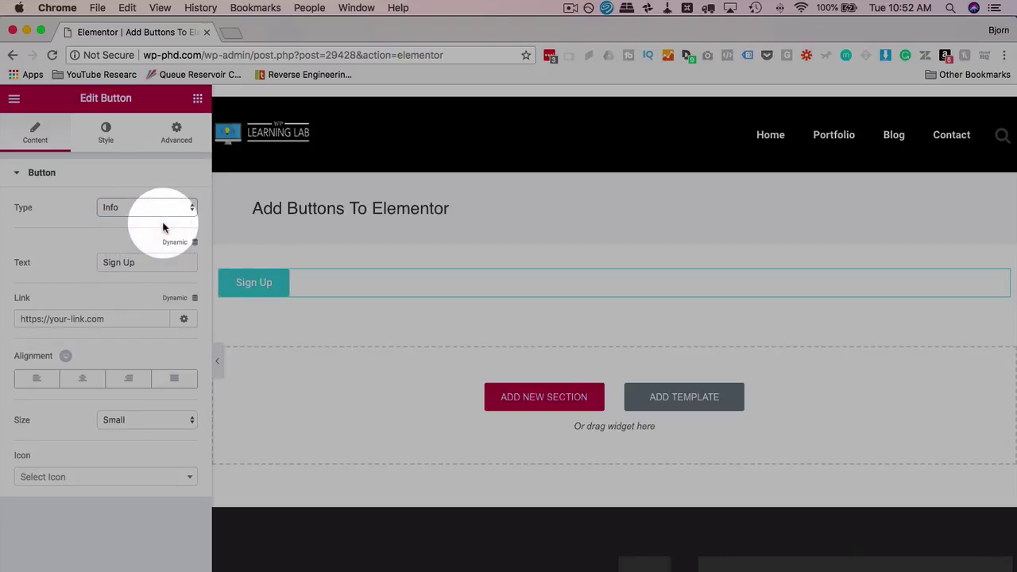
click(176, 212)
click(174, 222)
click(175, 208)
click(177, 219)
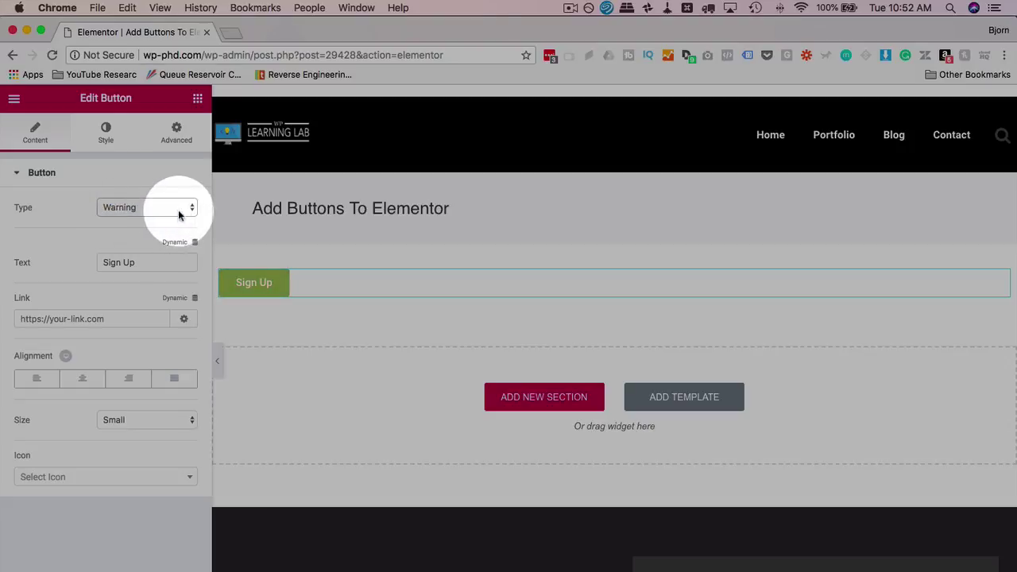
click(178, 210)
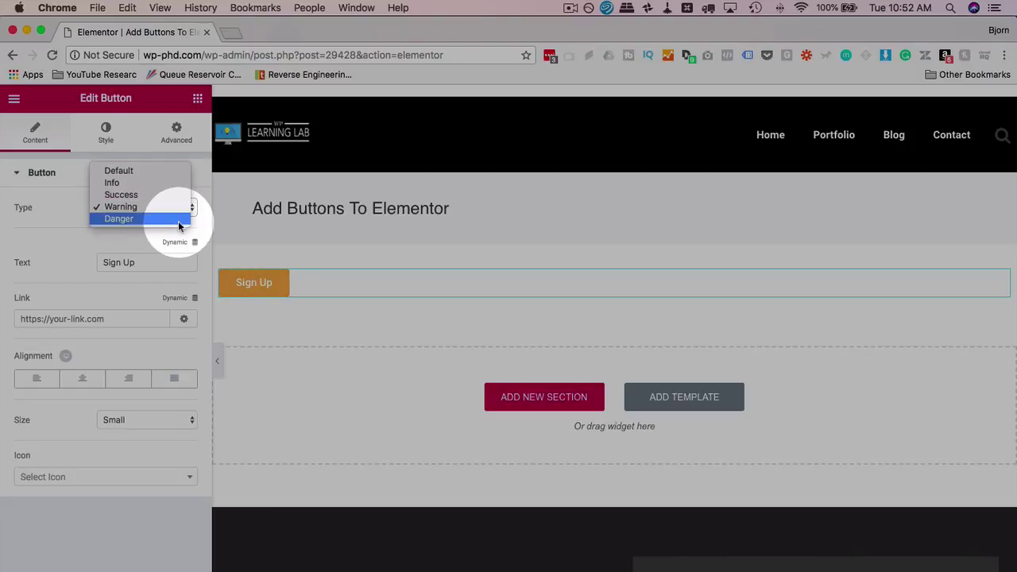
click(178, 221)
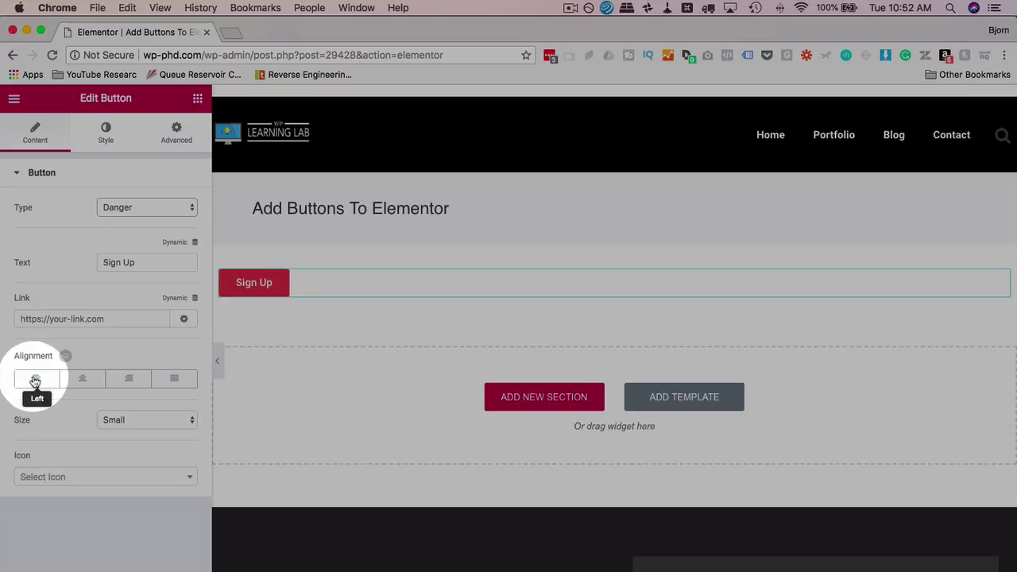
Try the centre, right and justified alignments on the Sign Up button.
click(81, 379)
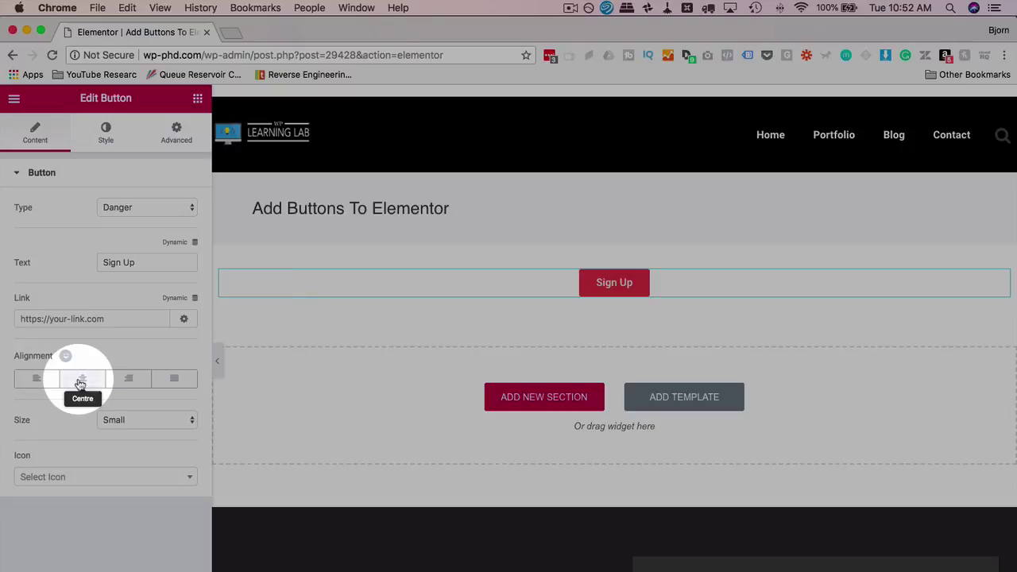
click(133, 381)
click(172, 380)
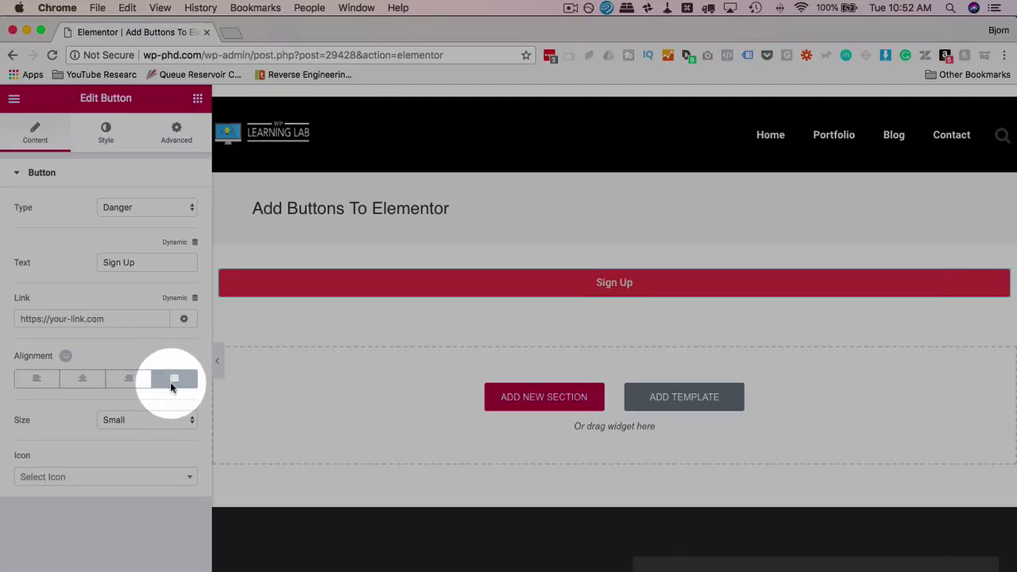
Set the button's size to Extra Large and give it the address-book icon.
click(127, 420)
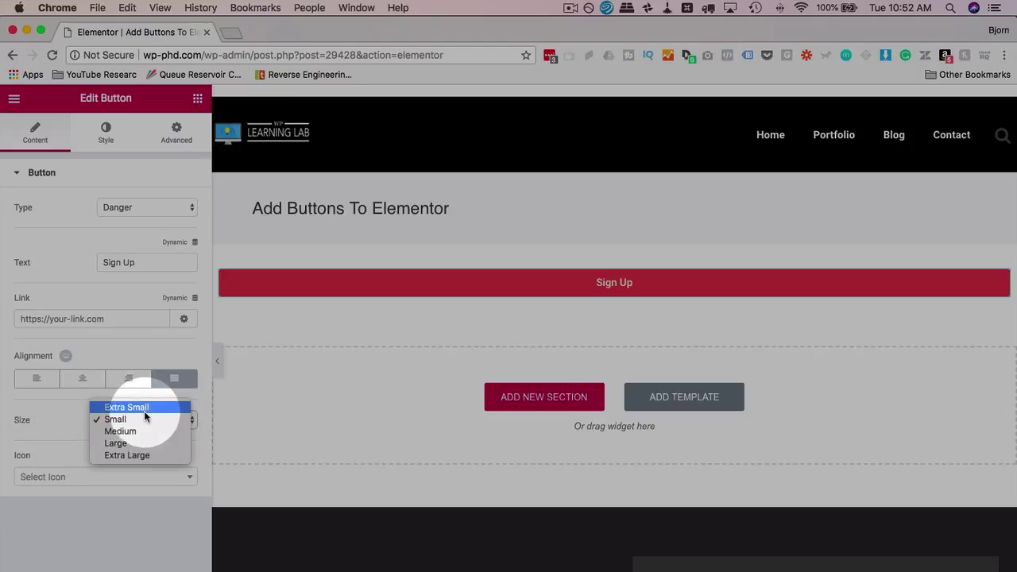
click(136, 456)
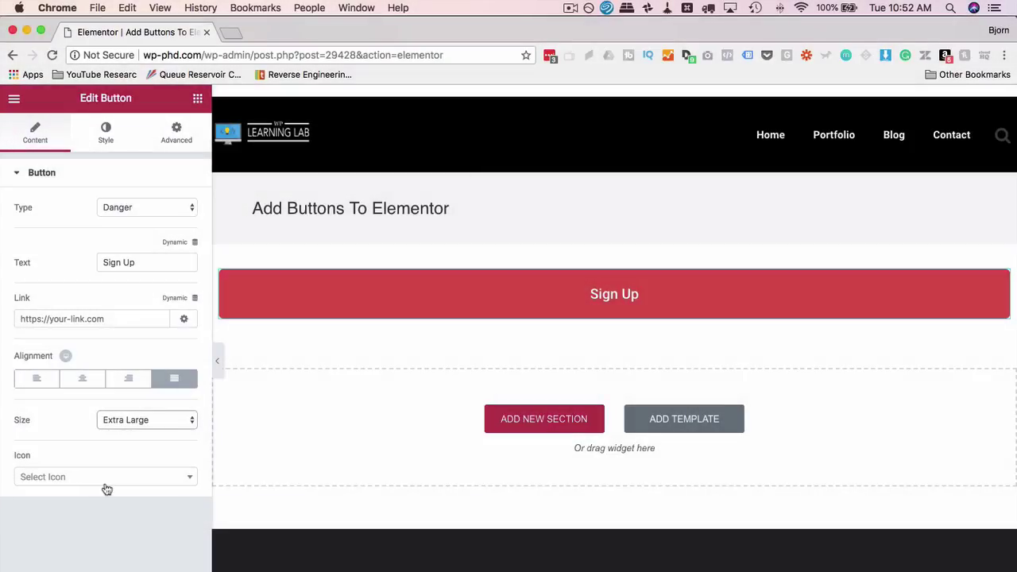
click(107, 477)
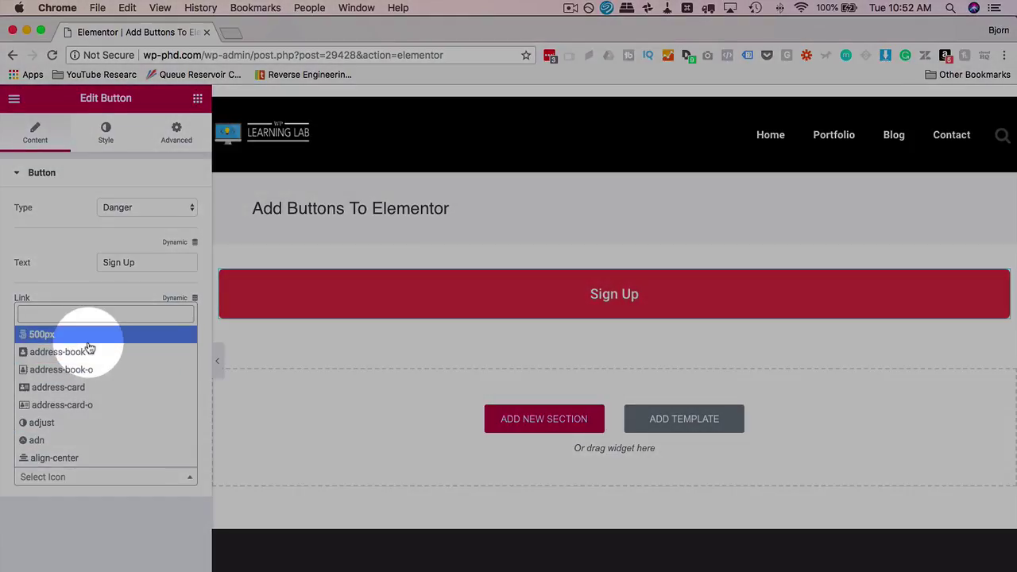
click(71, 352)
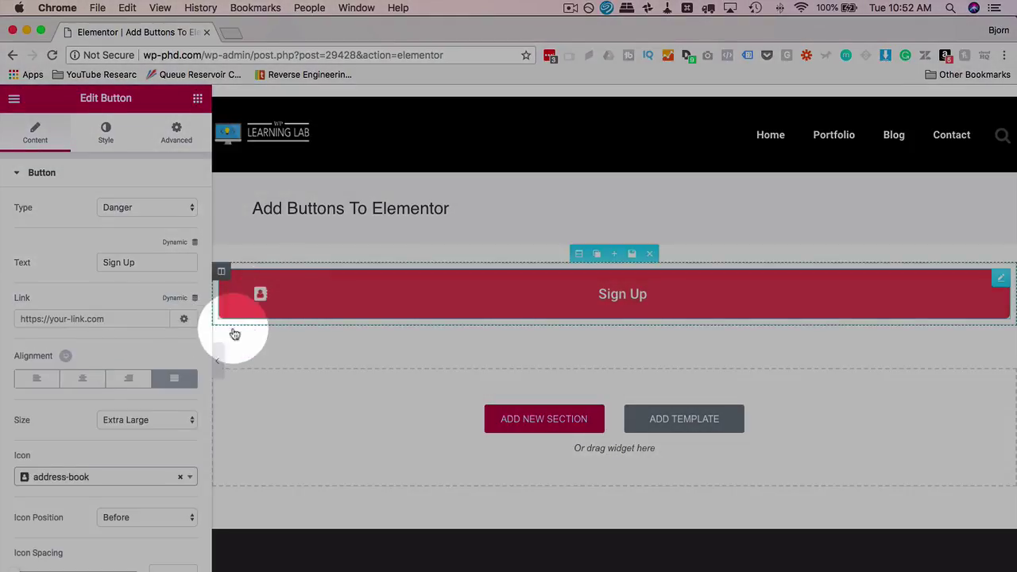
Centre the button and place its icon after the text with an icon spacing of 19.
click(84, 380)
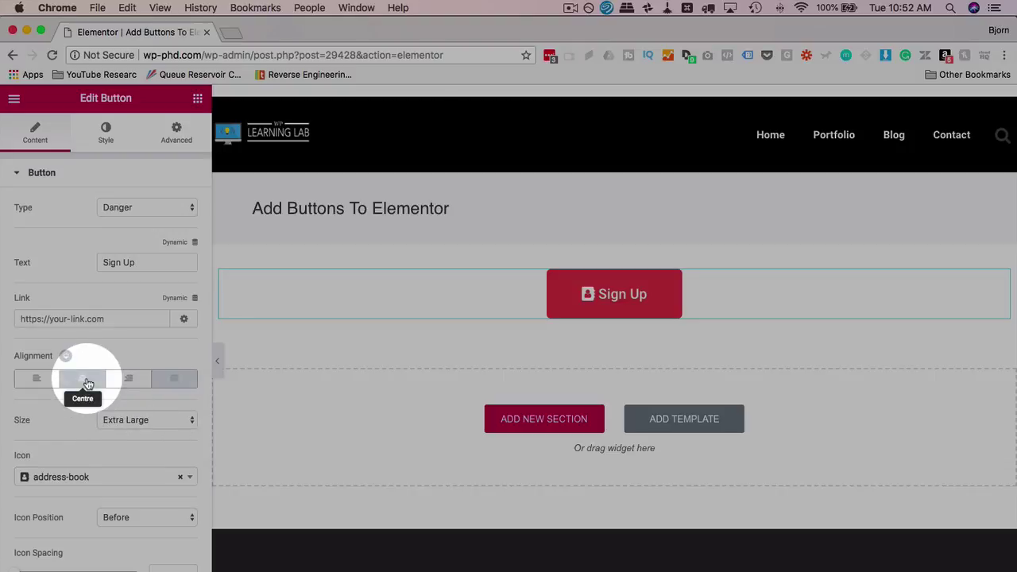
click(124, 518)
click(127, 496)
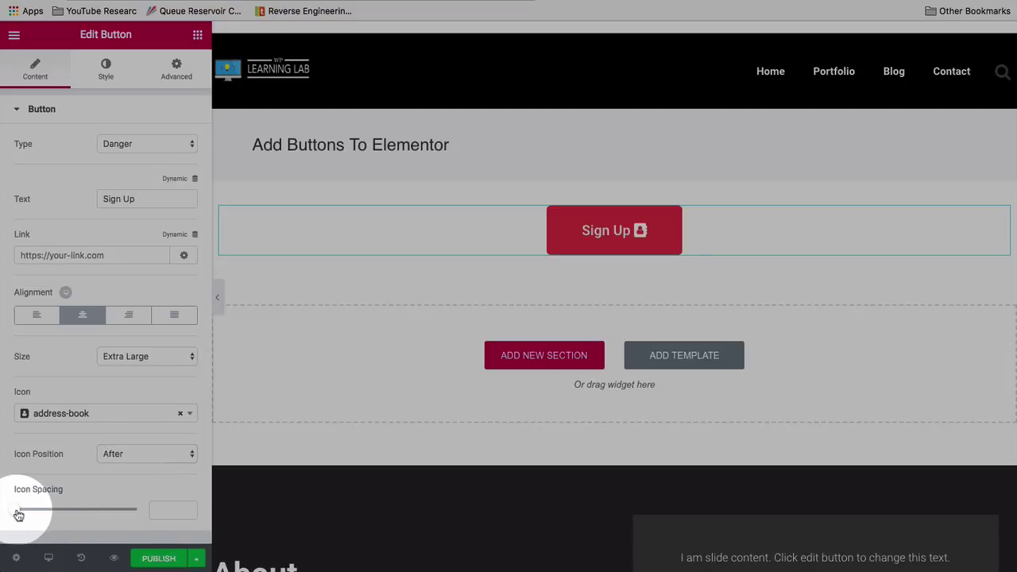
drag(21, 515, 62, 513)
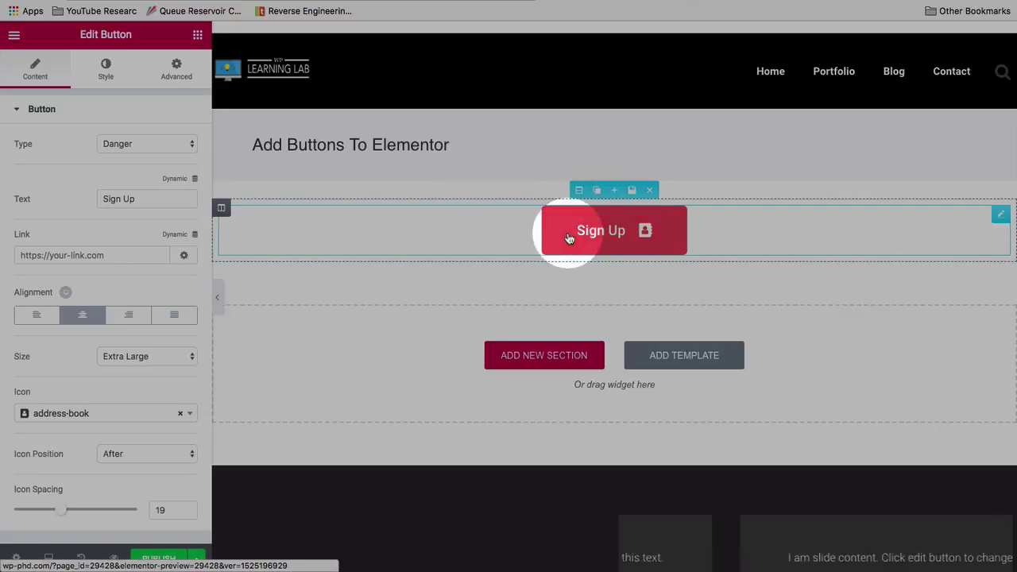
Set the button's normal-state text colour to turquoise, #11f7f3.
click(104, 71)
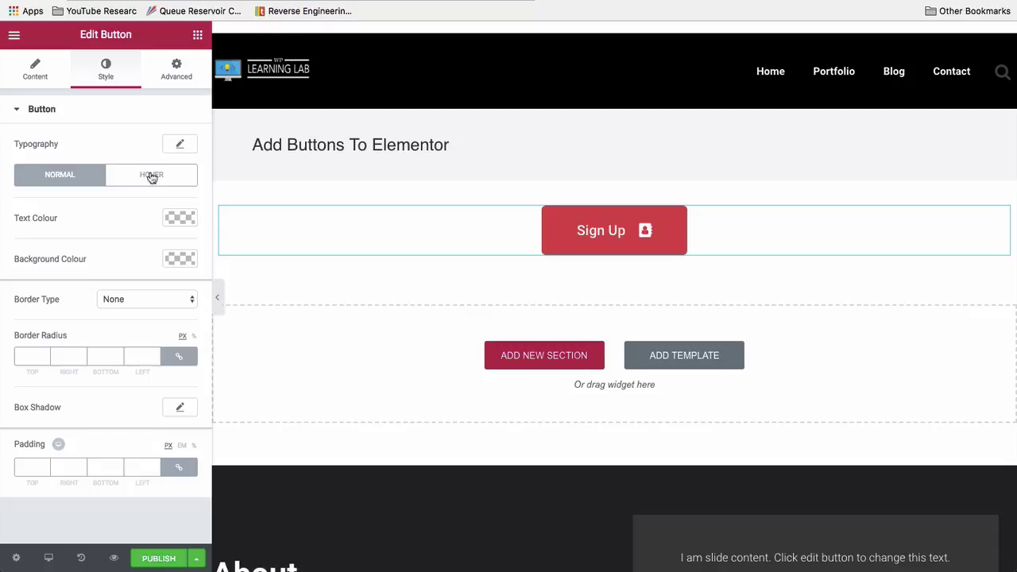
click(596, 228)
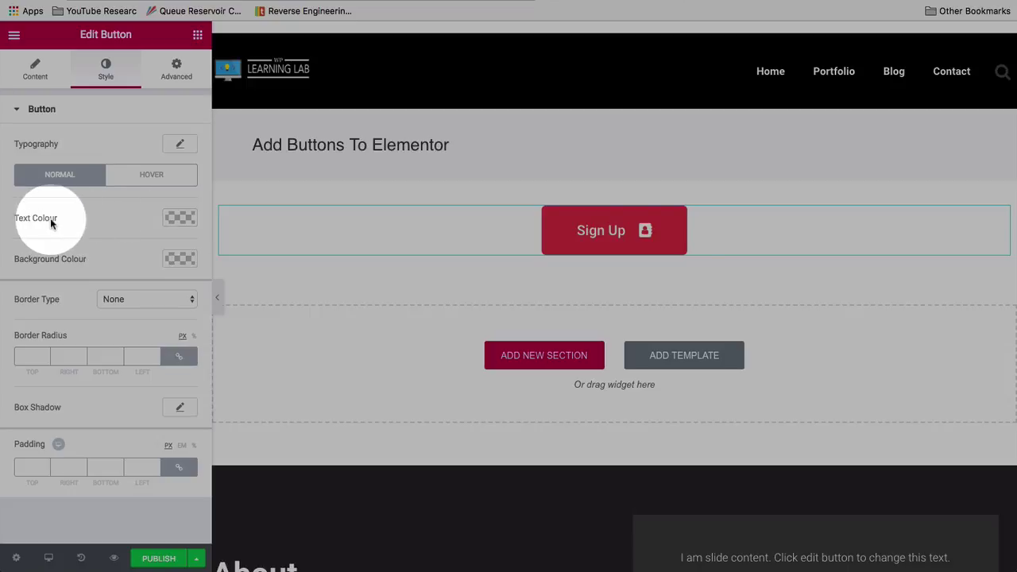
click(178, 217)
drag(170, 363, 181, 249)
drag(114, 267, 84, 243)
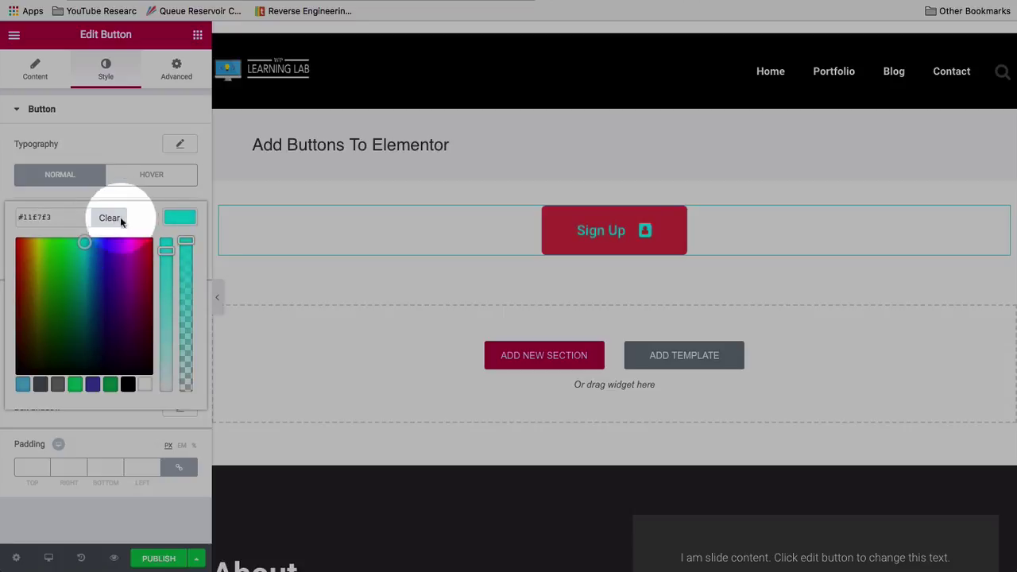
click(141, 203)
Set the button's normal-state background colour to dark navy, #040f3d.
click(172, 260)
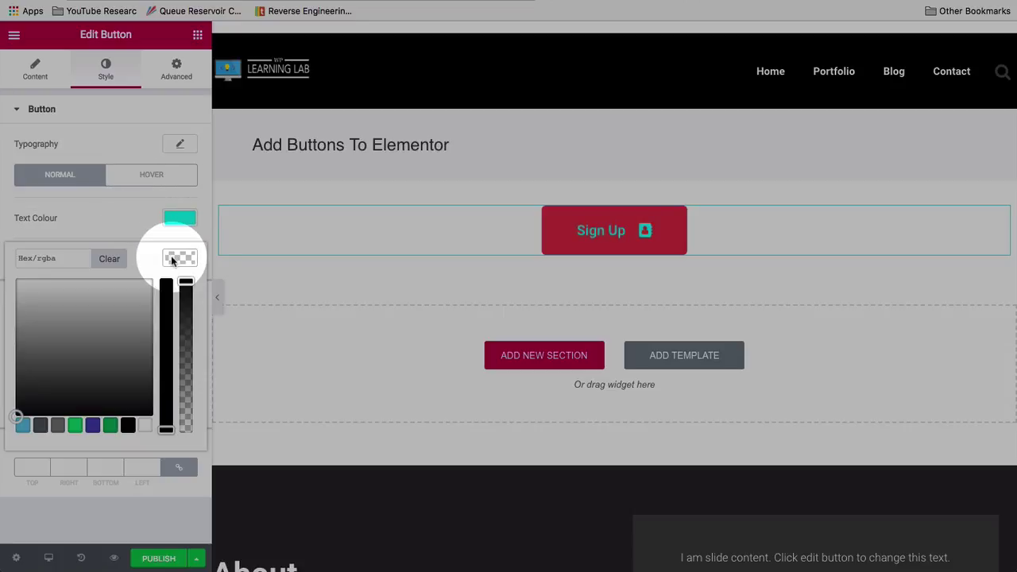
click(166, 292)
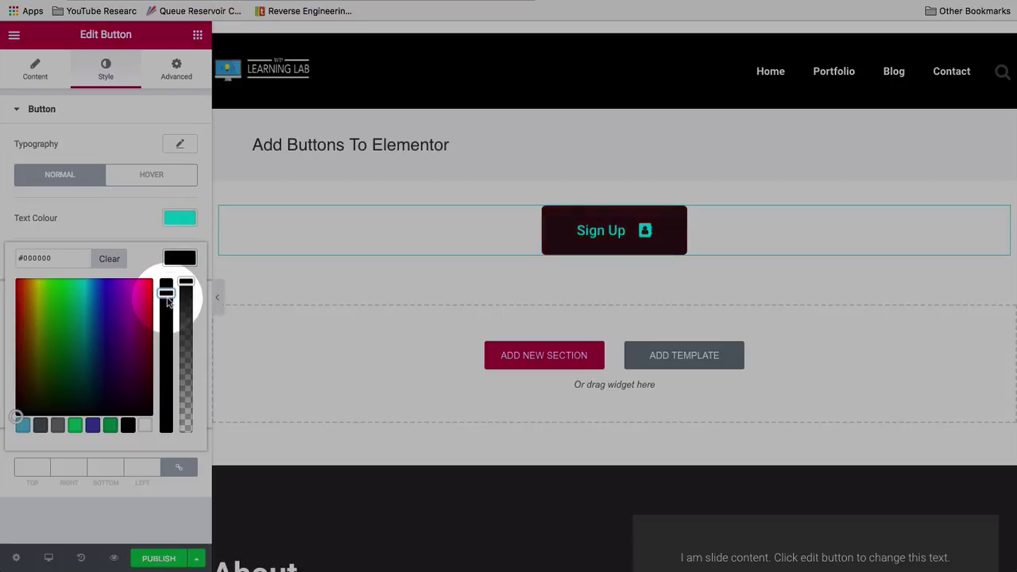
click(51, 294)
click(36, 285)
drag(37, 285, 19, 308)
drag(98, 313, 101, 355)
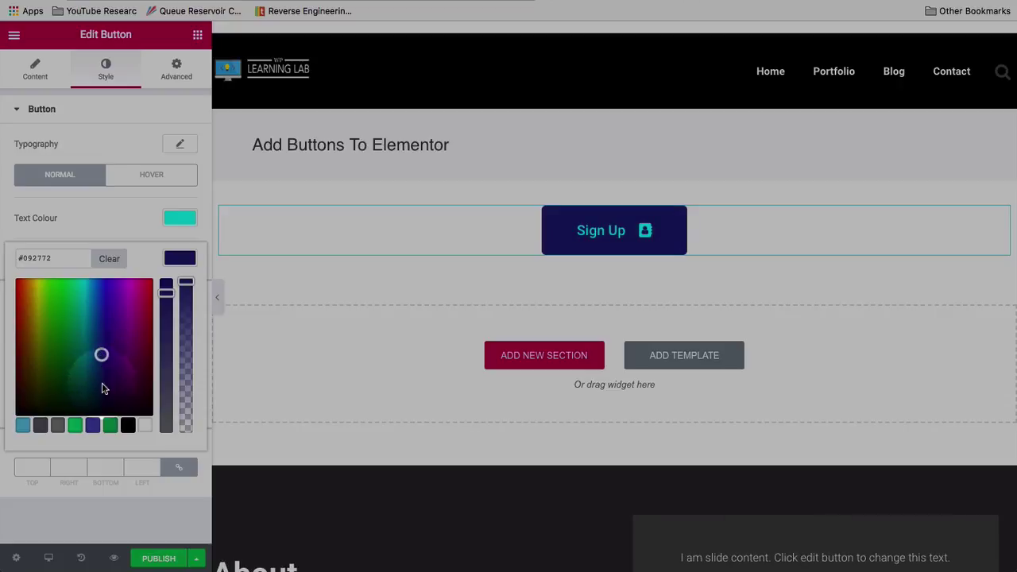
click(103, 383)
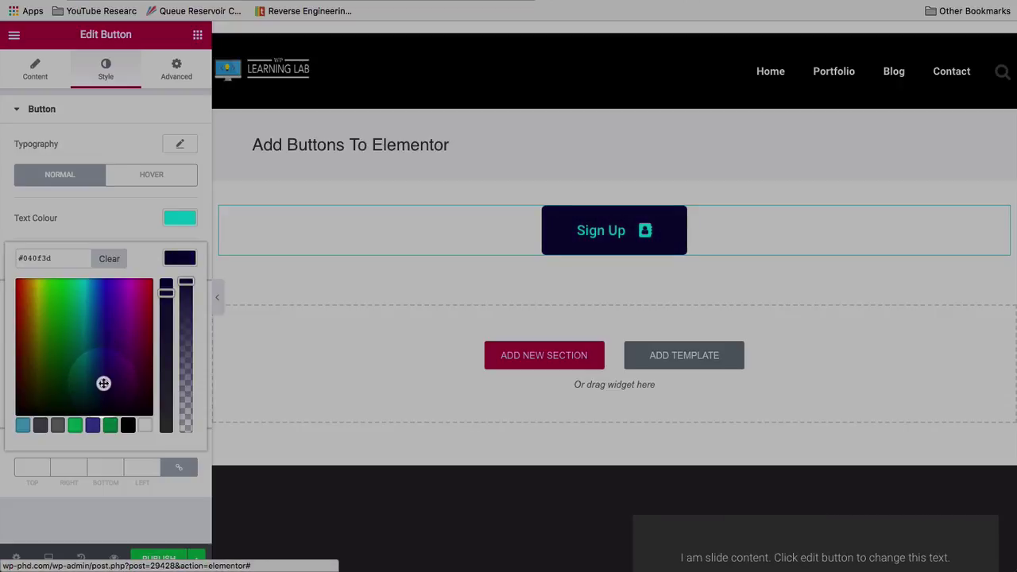
Give the button a double border with a width of 8 on all four sides.
click(132, 209)
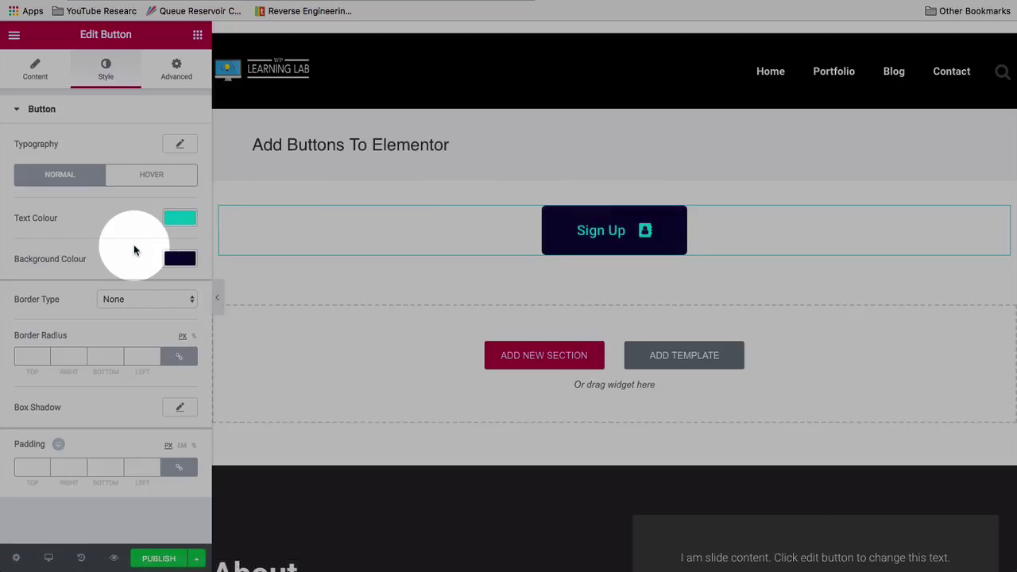
click(139, 297)
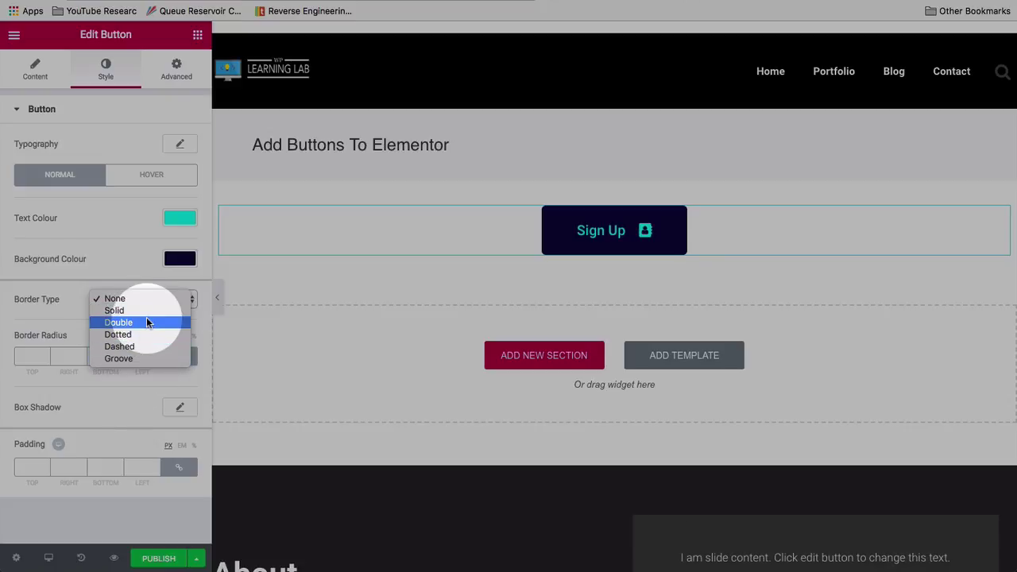
click(146, 322)
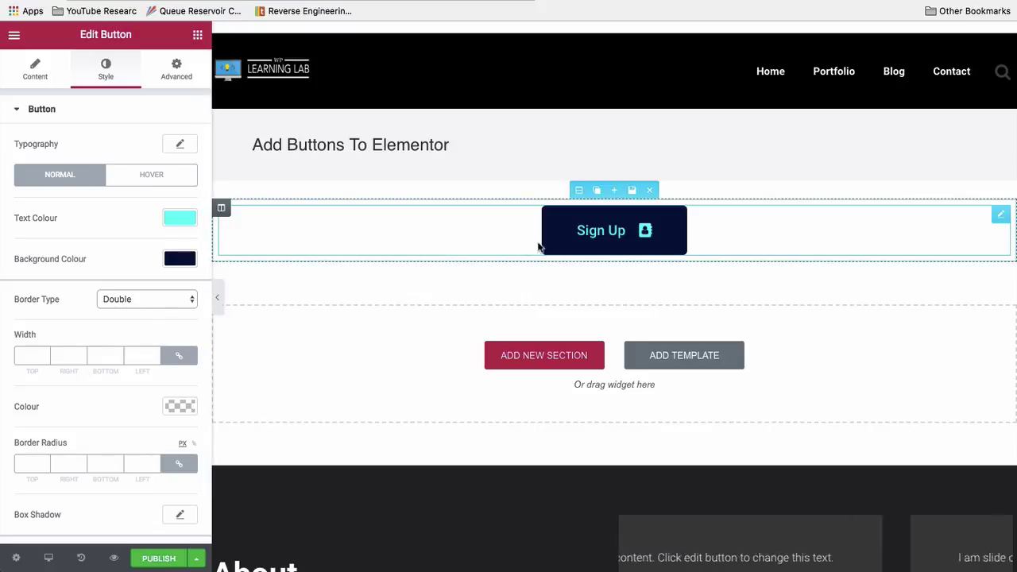
text(1)
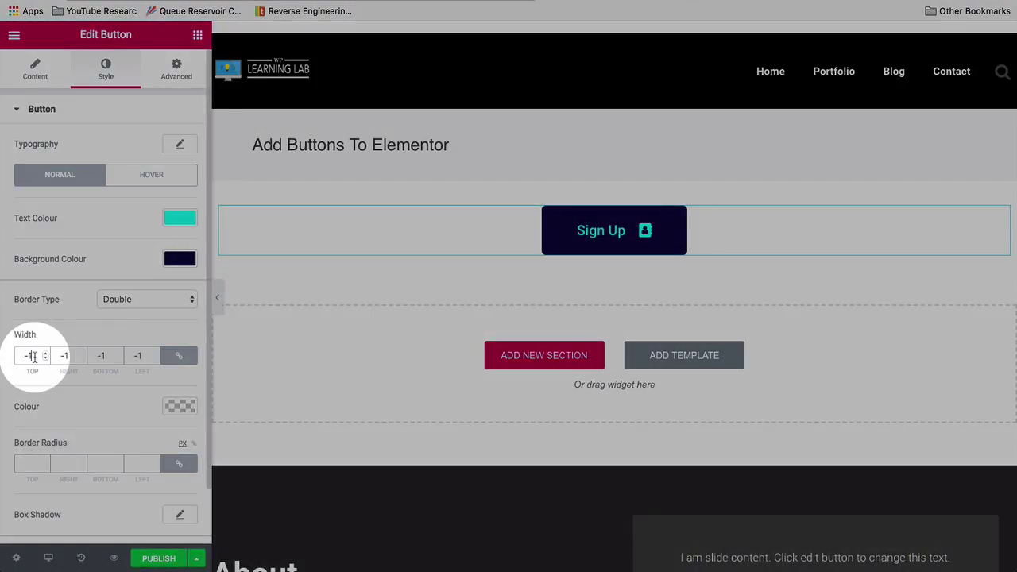
click(46, 351)
click(46, 351)
click(45, 352)
click(45, 353)
click(45, 352)
click(45, 352)
click(46, 352)
click(45, 352)
click(45, 352)
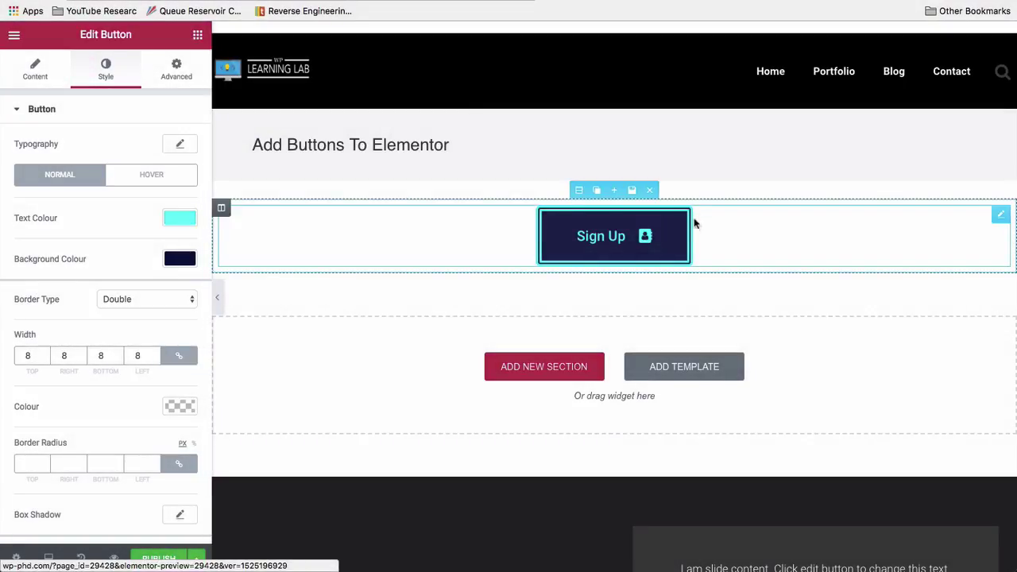
Change the button's border type to Dotted and set its border radius to 100 px on all corners.
click(131, 301)
click(132, 310)
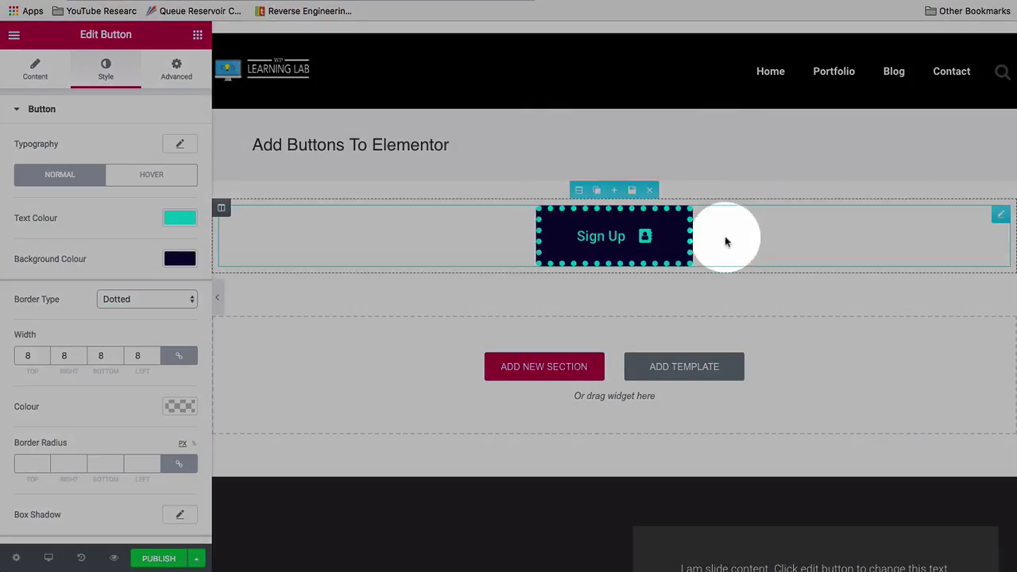
scroll(134, 336, down, 2)
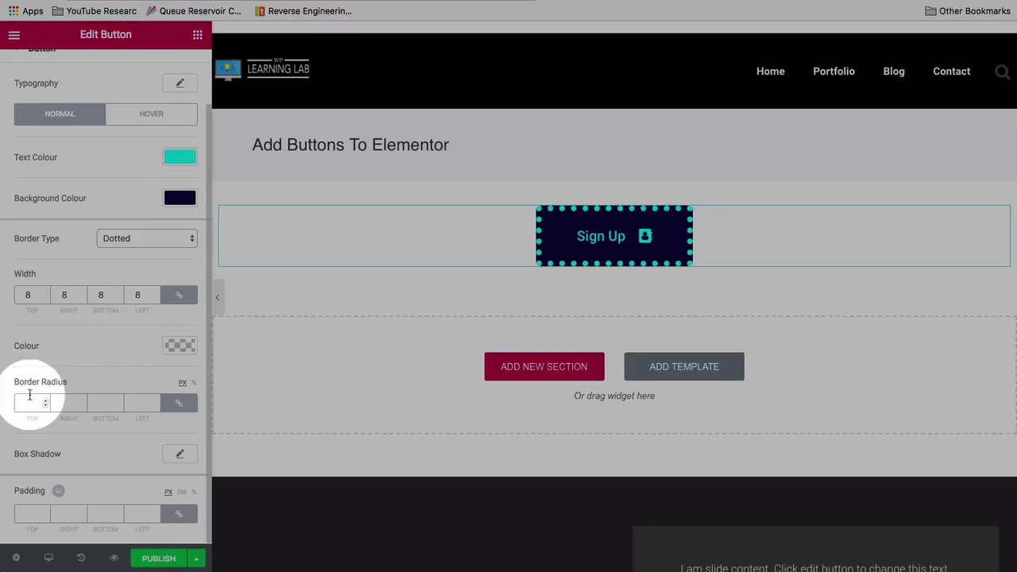
click(28, 400)
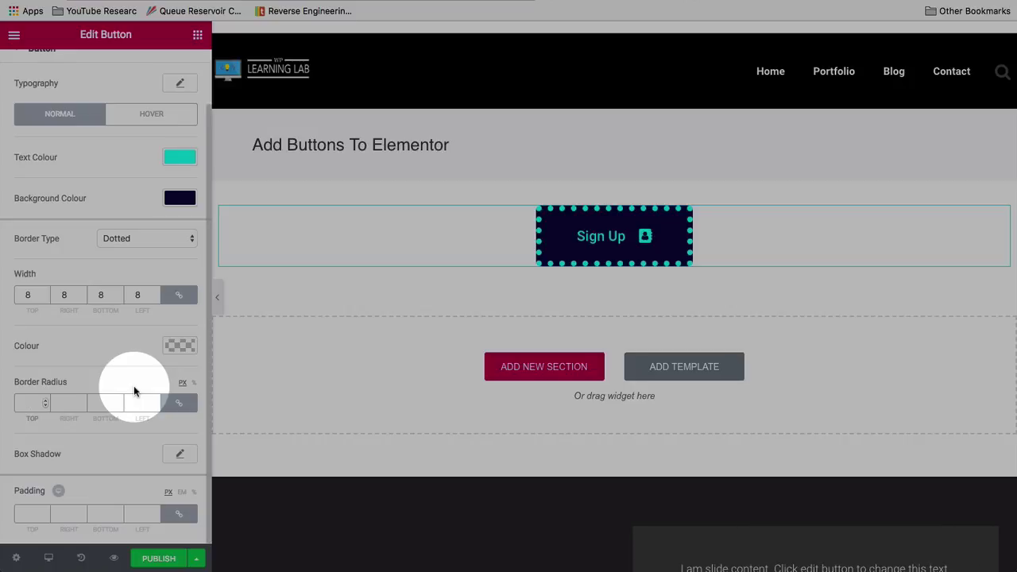
click(45, 401)
click(46, 401)
click(45, 400)
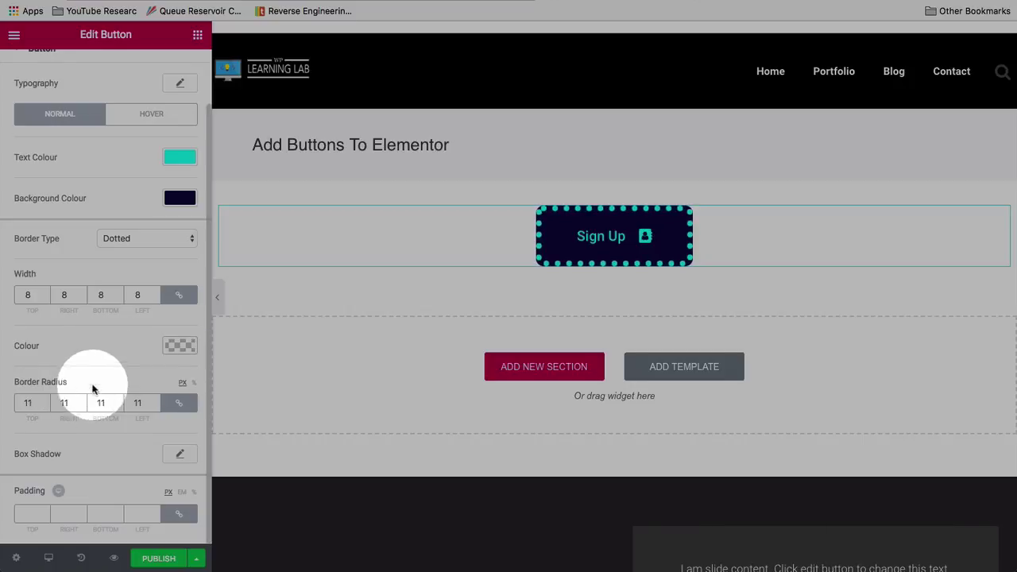
click(44, 400)
click(45, 401)
click(44, 401)
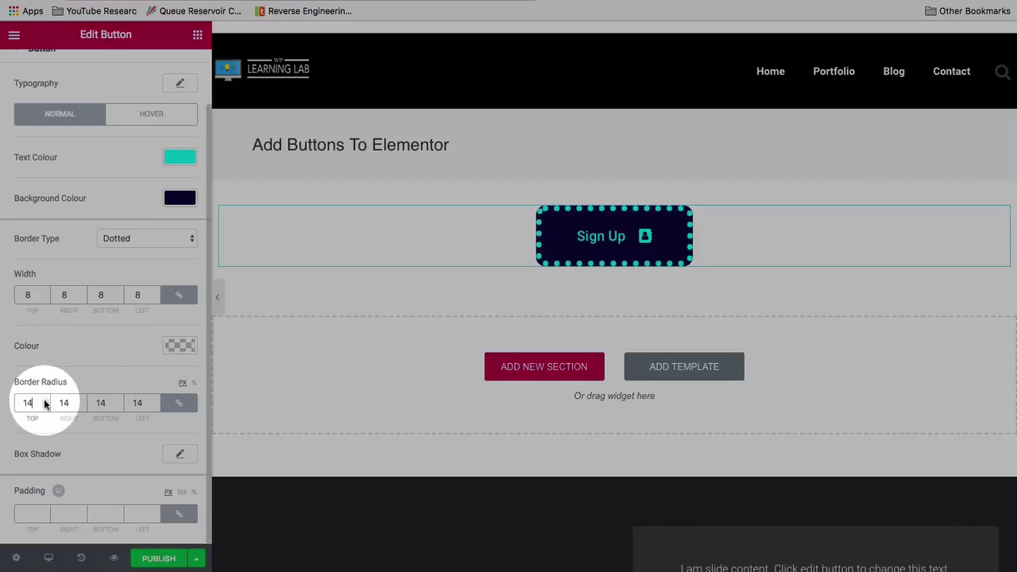
click(43, 399)
click(44, 399)
click(44, 399)
click(43, 399)
click(43, 398)
click(44, 399)
double_click(27, 402)
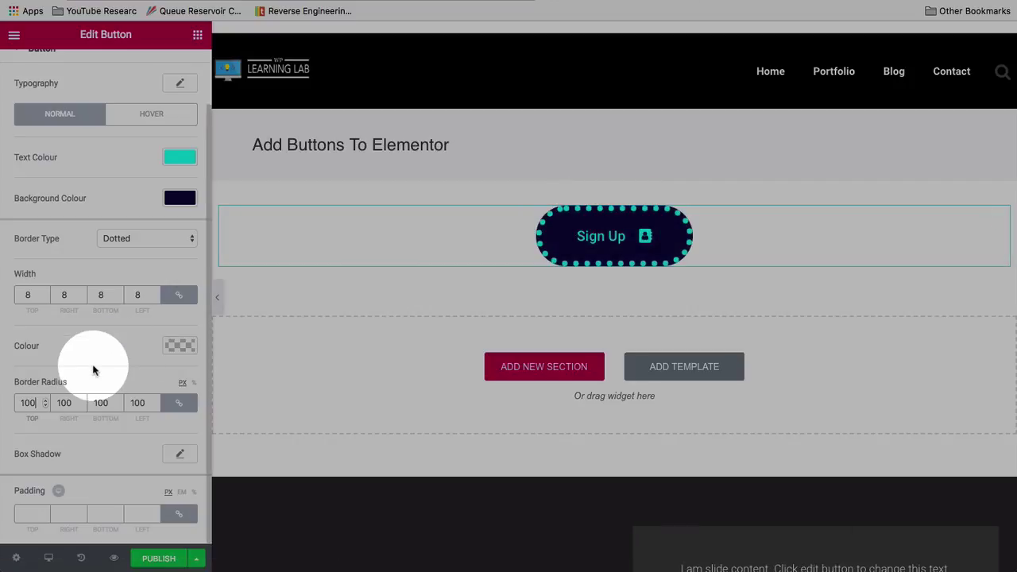
Enable the button's box shadow, try different spread amounts and set the spread to 0.
click(179, 454)
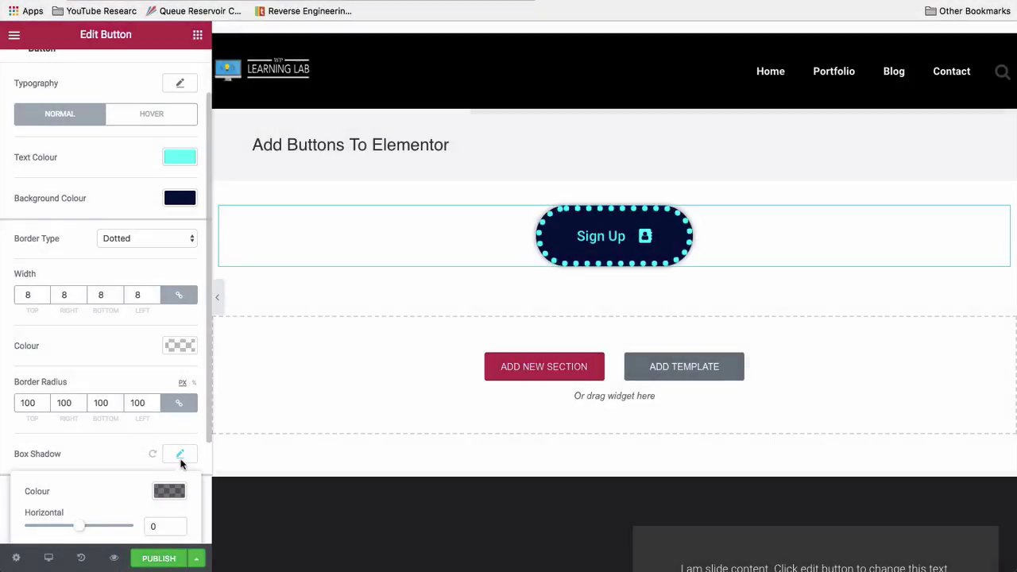
scroll(97, 450, down, 3)
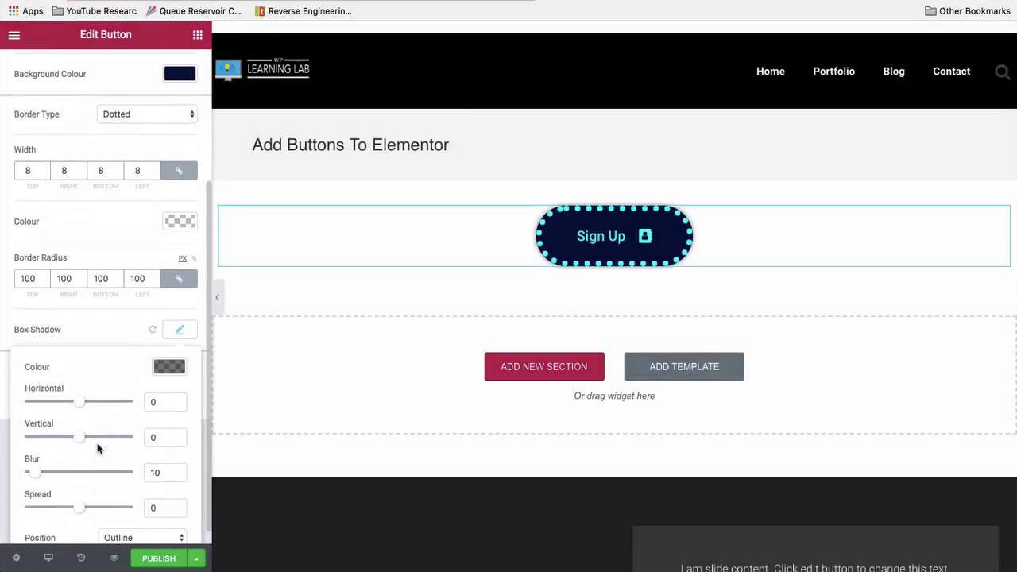
scroll(97, 450, down, 1)
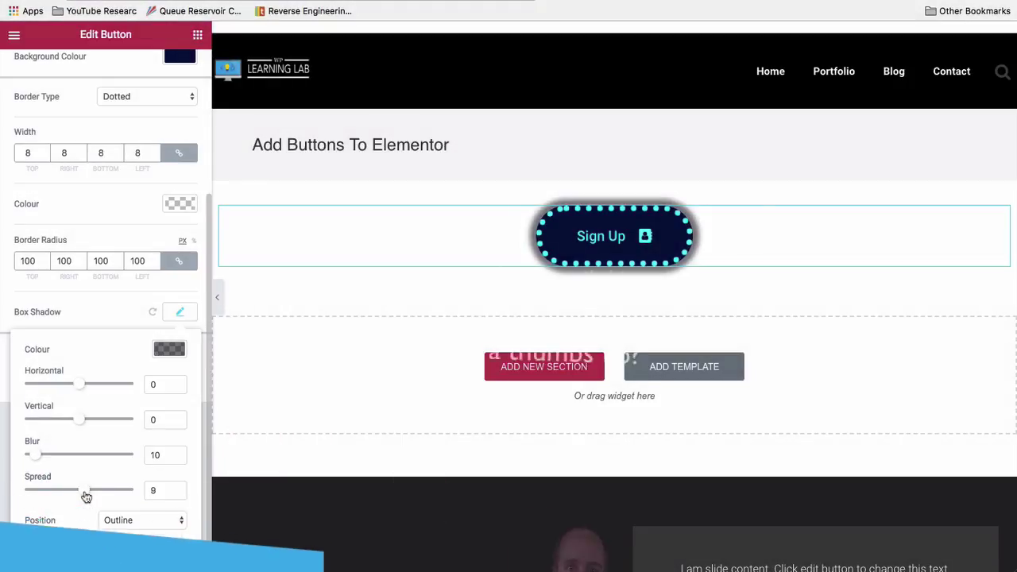
drag(86, 497, 83, 496)
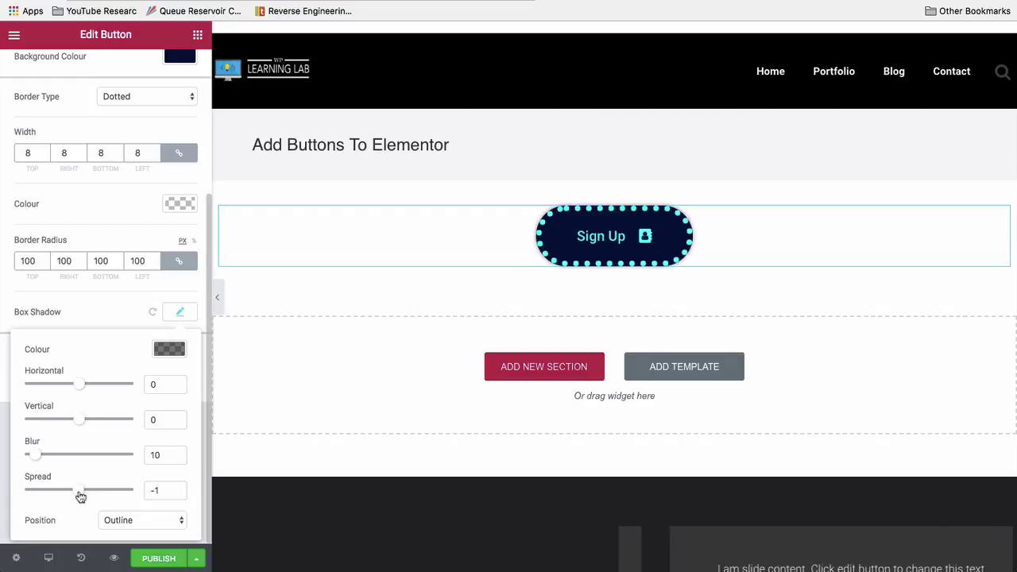
double_click(167, 490)
text(0)
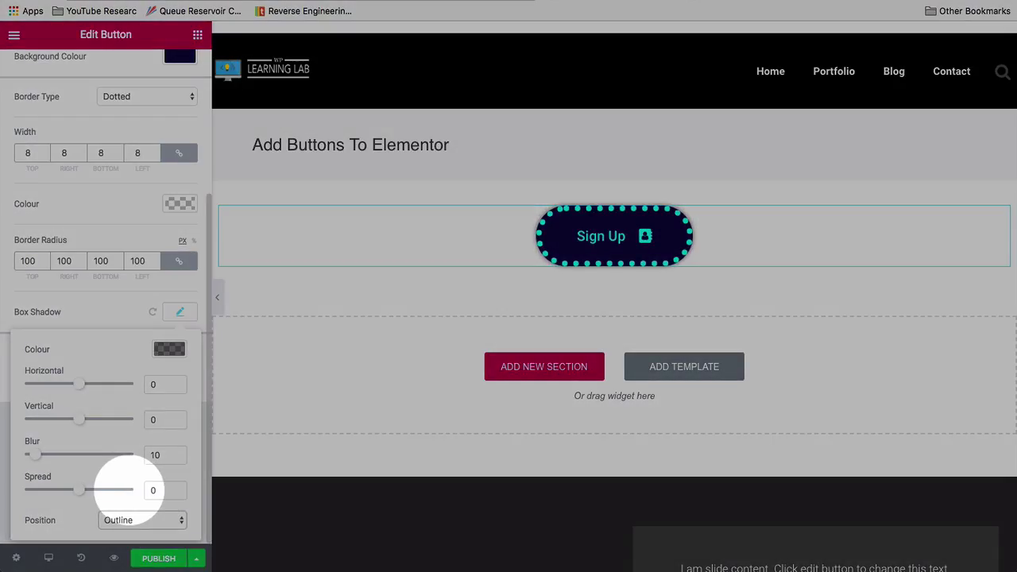
Set the box shadow's horizontal offset to 18, vertical offset to 31 and blur to 15.
drag(81, 388, 93, 388)
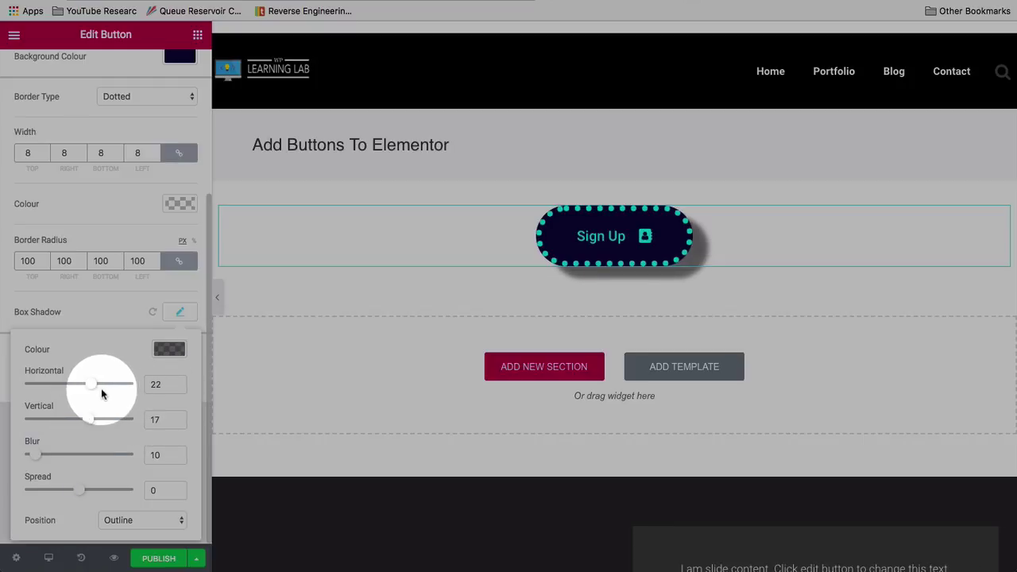
drag(86, 389, 96, 420)
drag(50, 459, 13, 455)
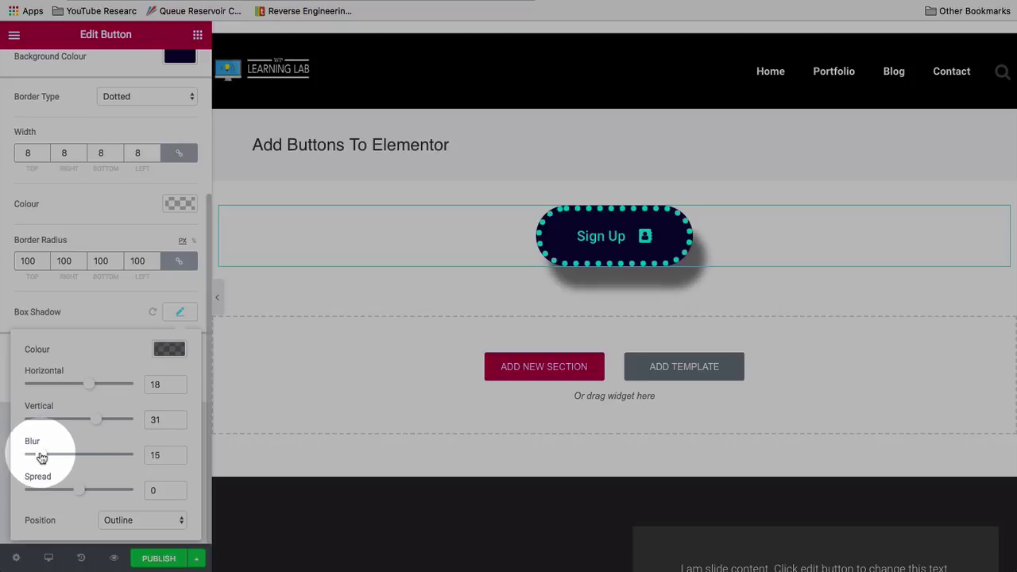
Set the box shadow's position to Inset and its colour to the light green preset, rgba 97,206,112.
click(143, 521)
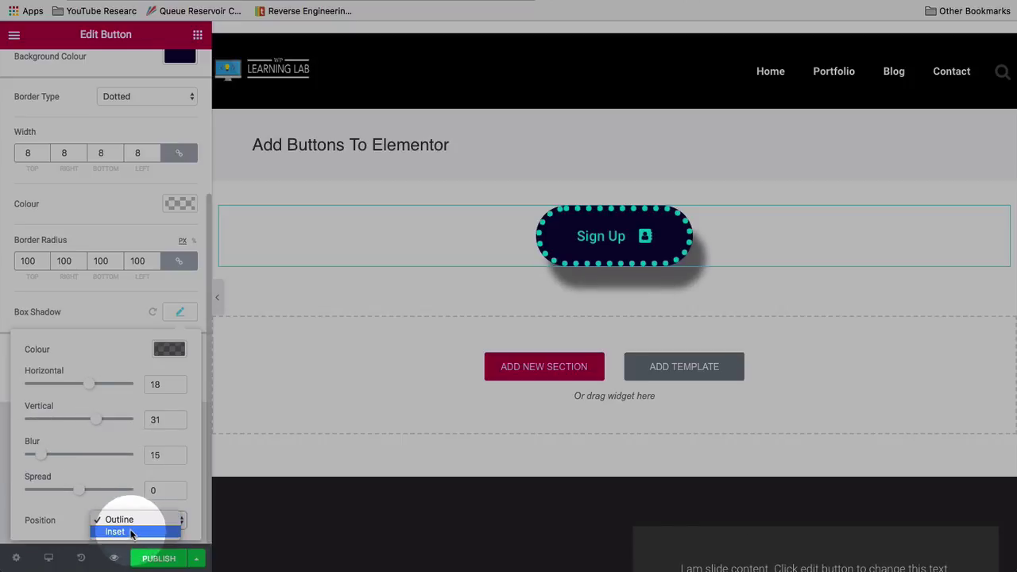
click(115, 531)
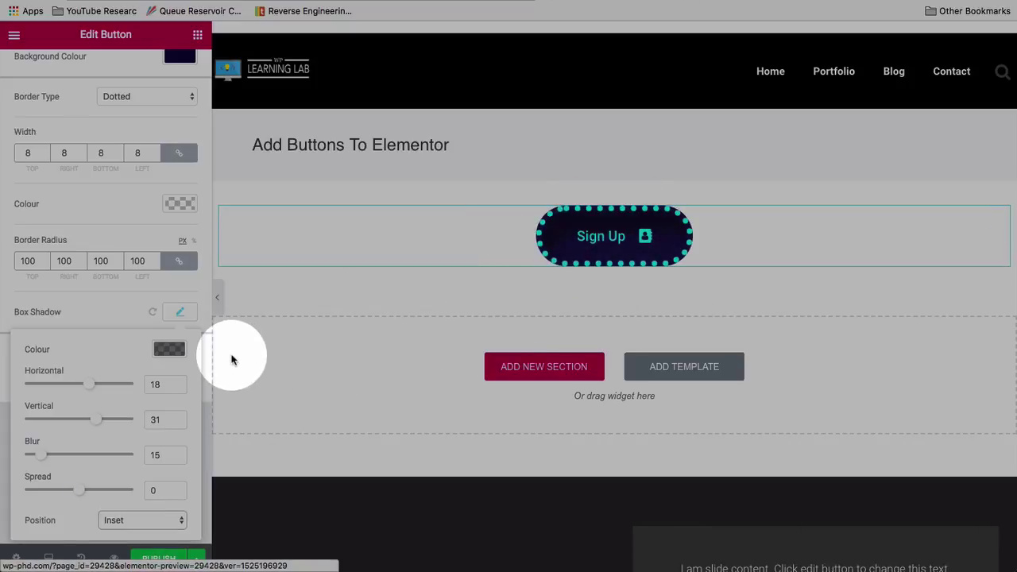
click(167, 350)
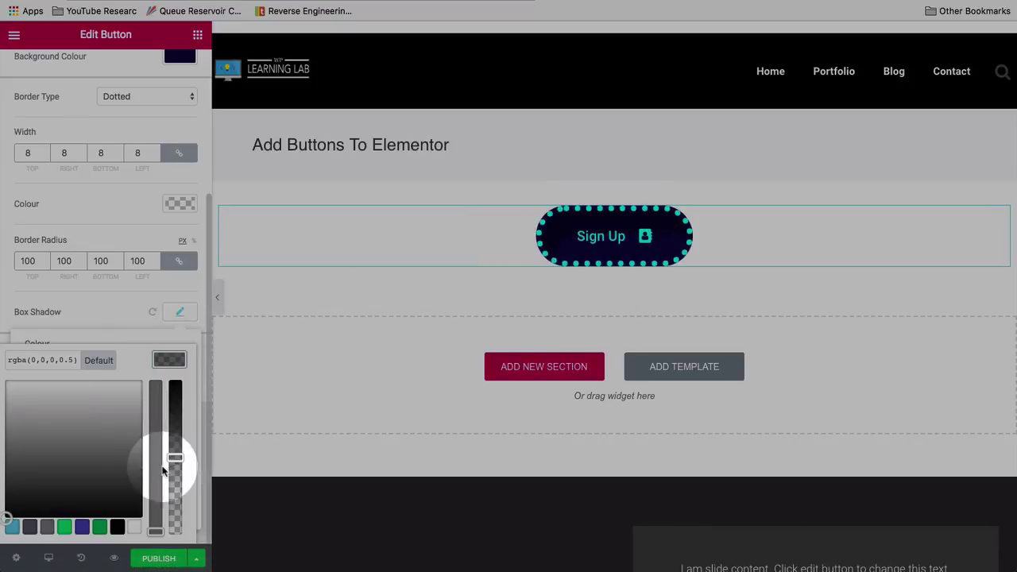
click(66, 527)
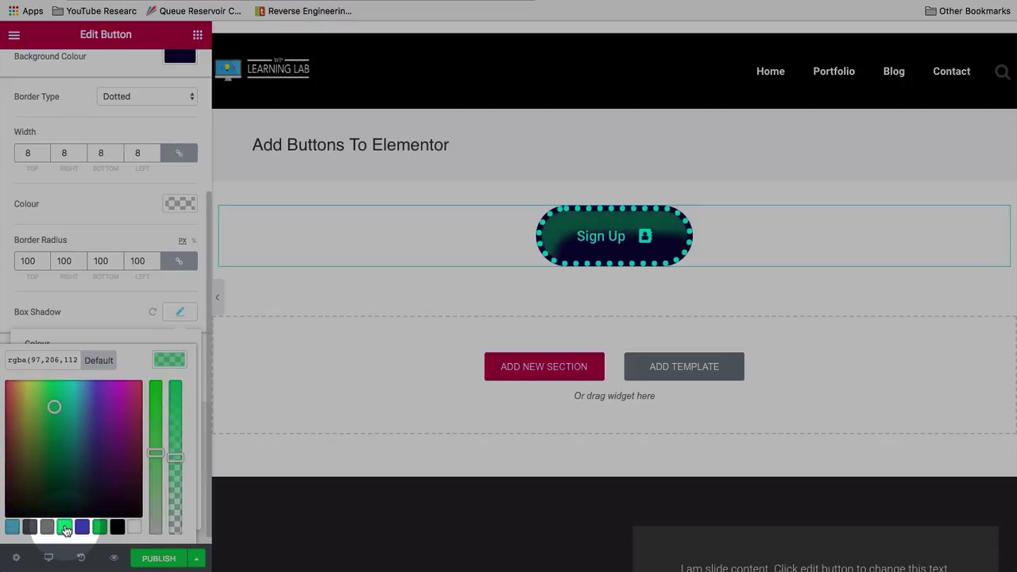
click(135, 313)
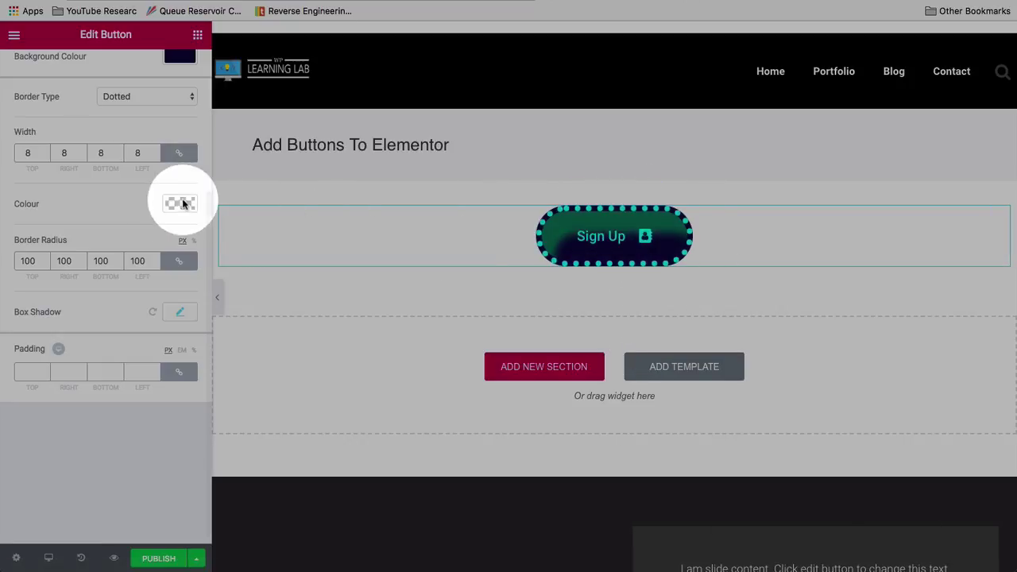
Set the button's hover-state text colour to bright red.
scroll(140, 204, up, 5)
click(151, 178)
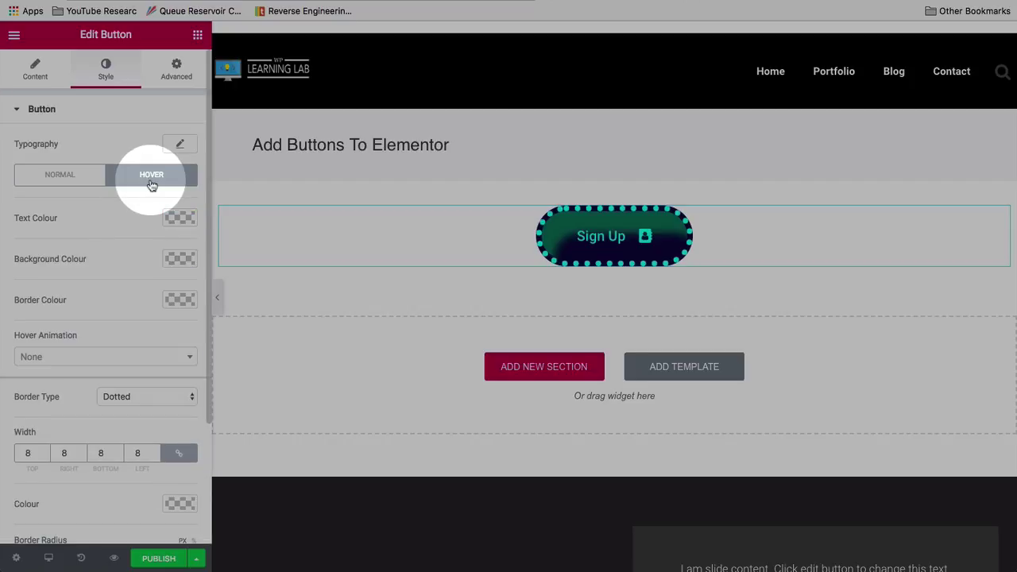
scroll(34, 199, down, 1)
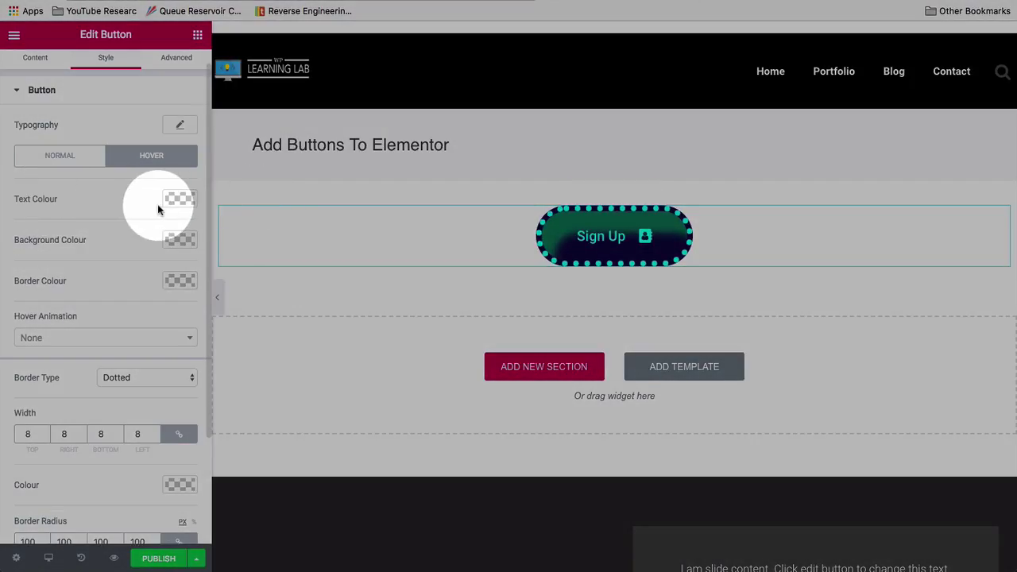
click(179, 198)
click(166, 264)
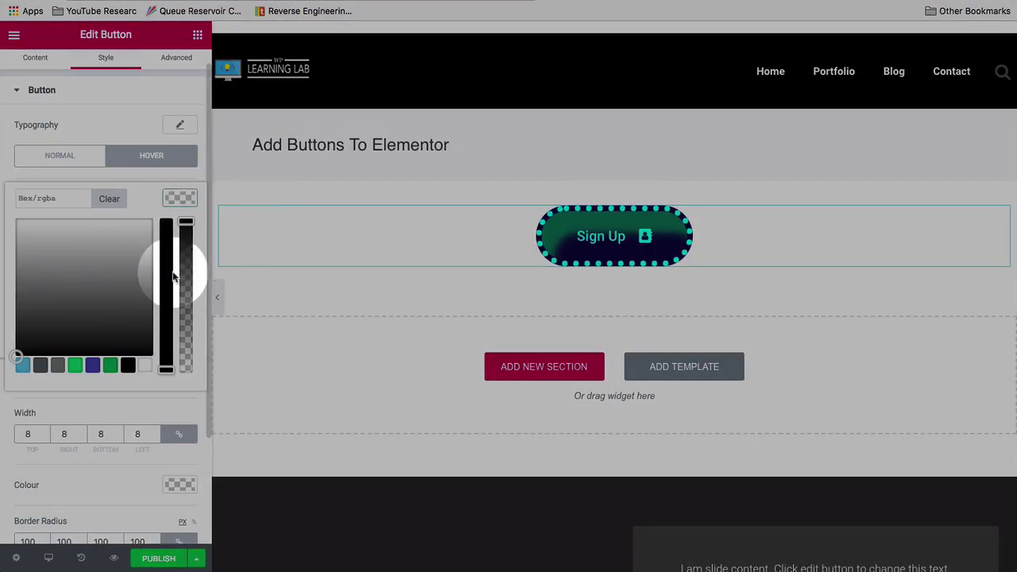
drag(166, 264, 168, 219)
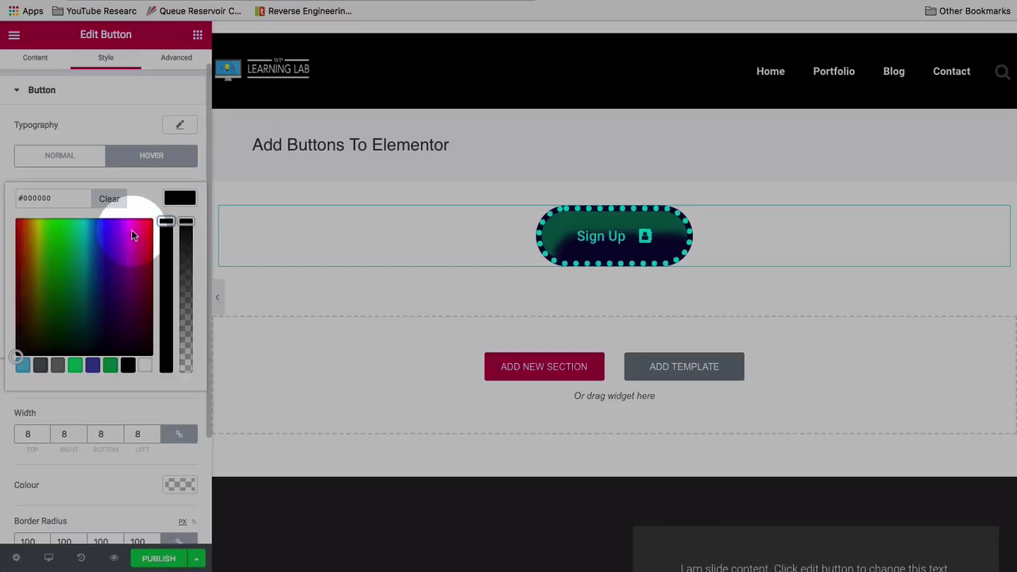
click(134, 229)
click(160, 220)
click(163, 182)
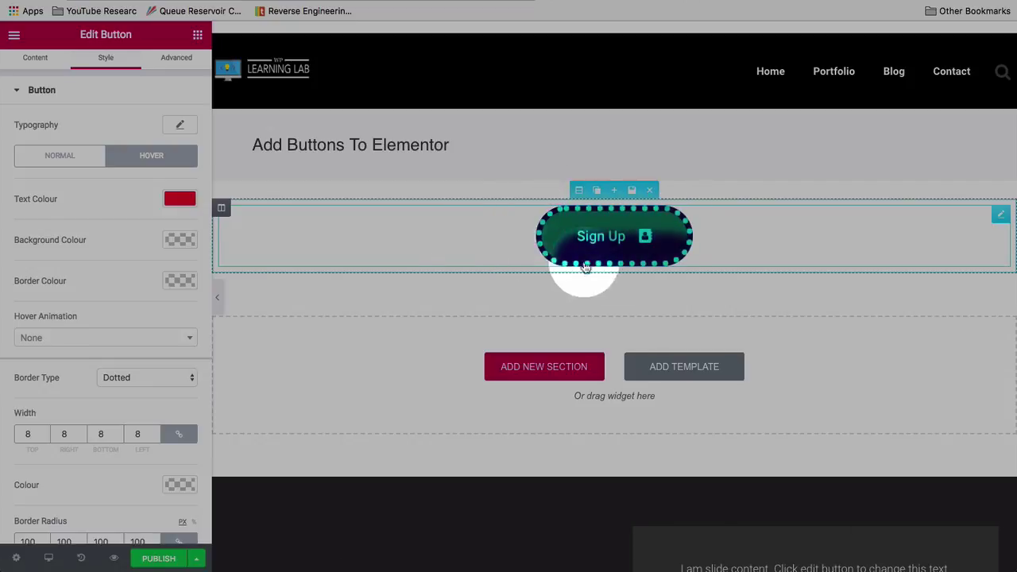
Set the button's hover-state background colour to near-black and its hover-state border colour to yellow.
click(178, 239)
click(166, 294)
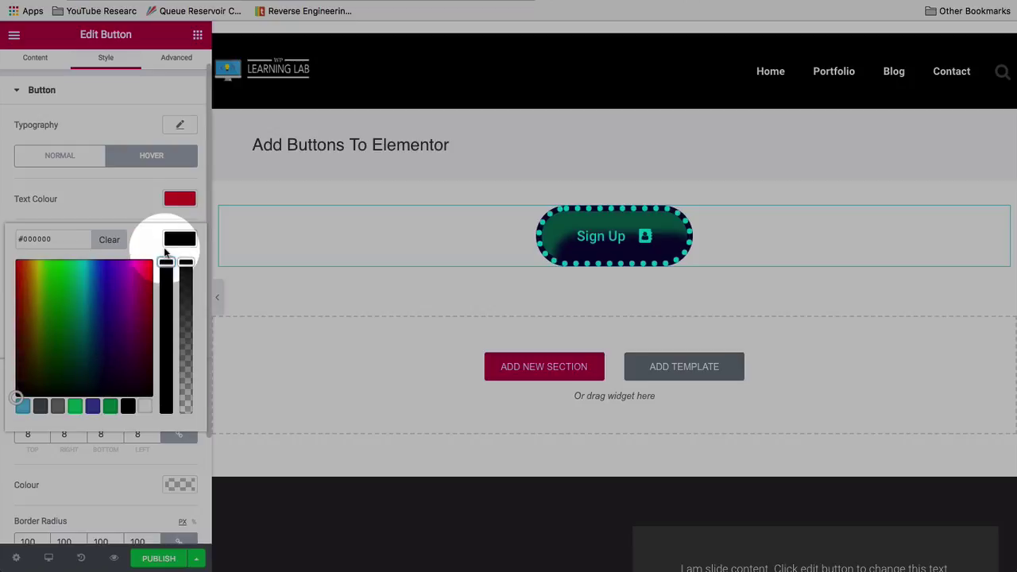
drag(107, 294, 162, 407)
click(151, 201)
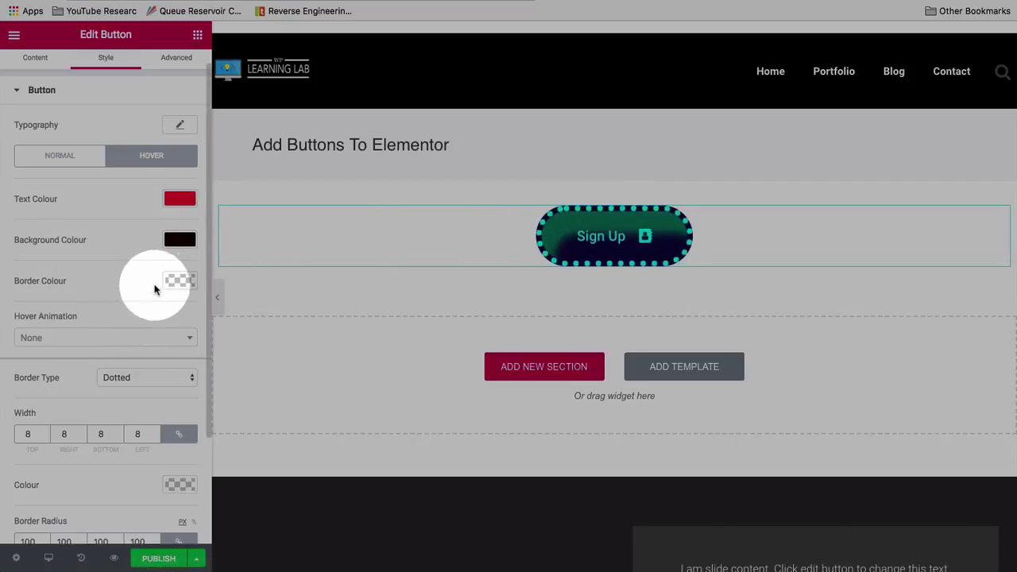
click(176, 282)
click(170, 357)
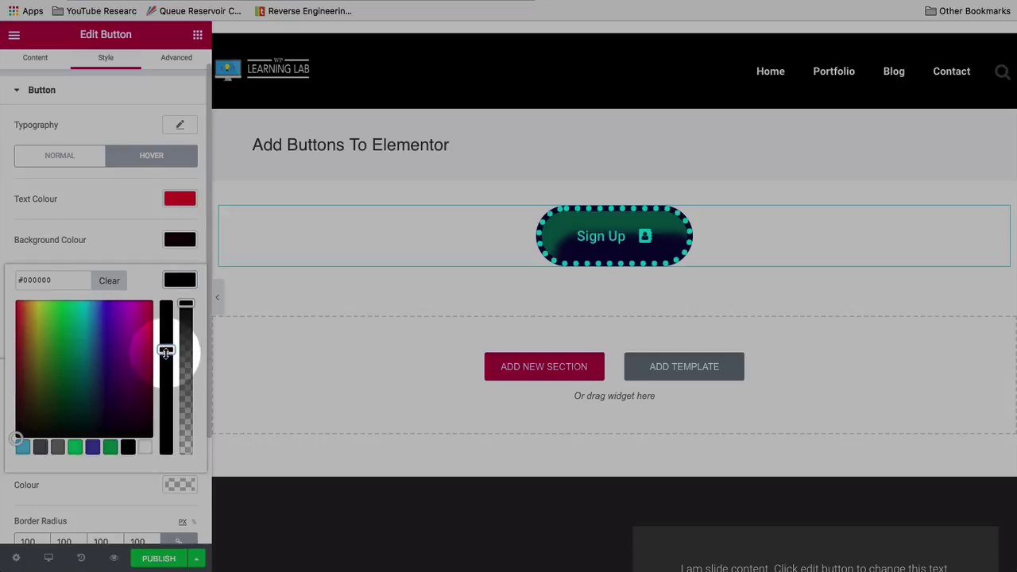
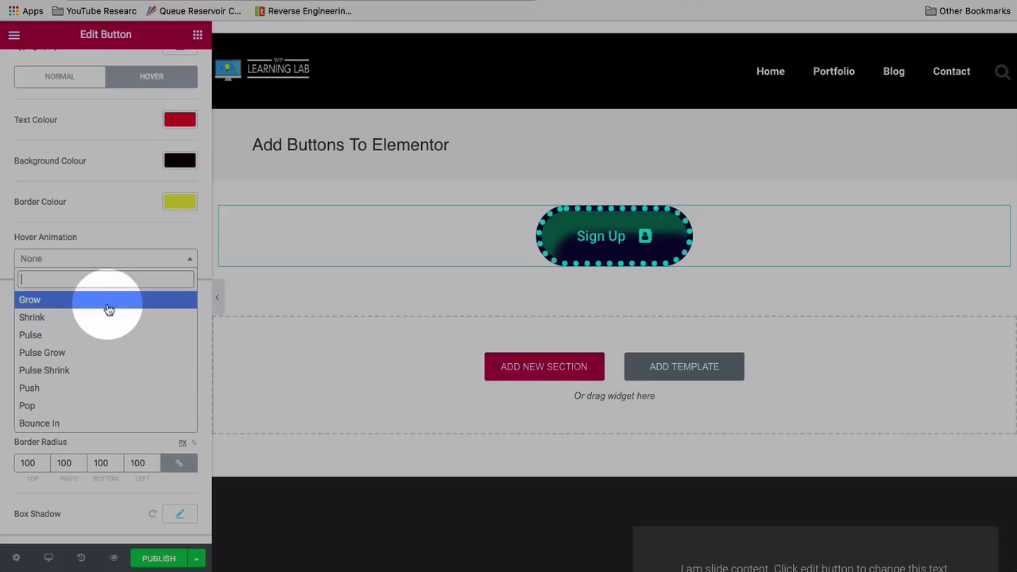
Try the Grow hover animation on the button and replace it with Pulse Shrink.
click(64, 301)
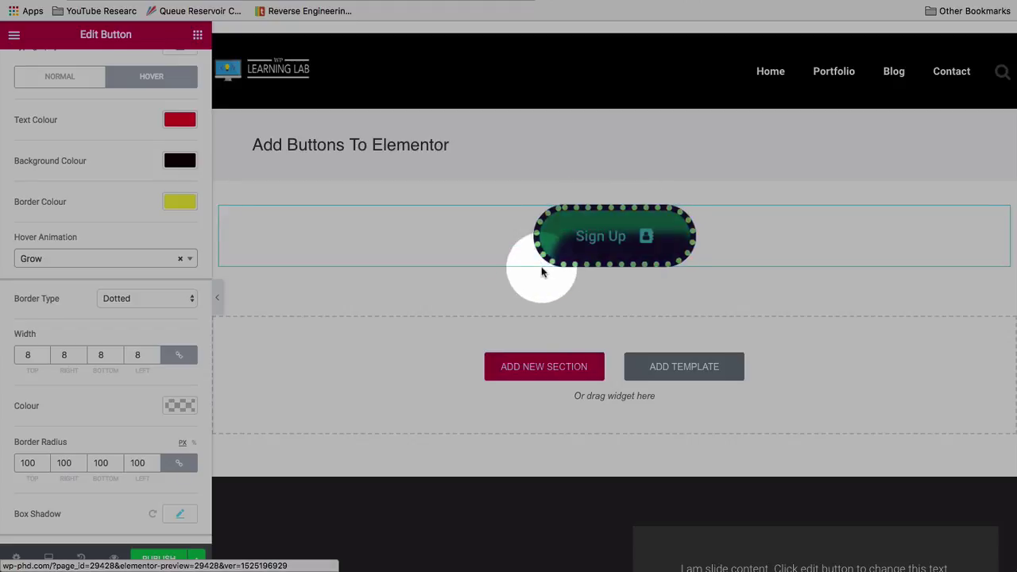
click(175, 267)
click(77, 367)
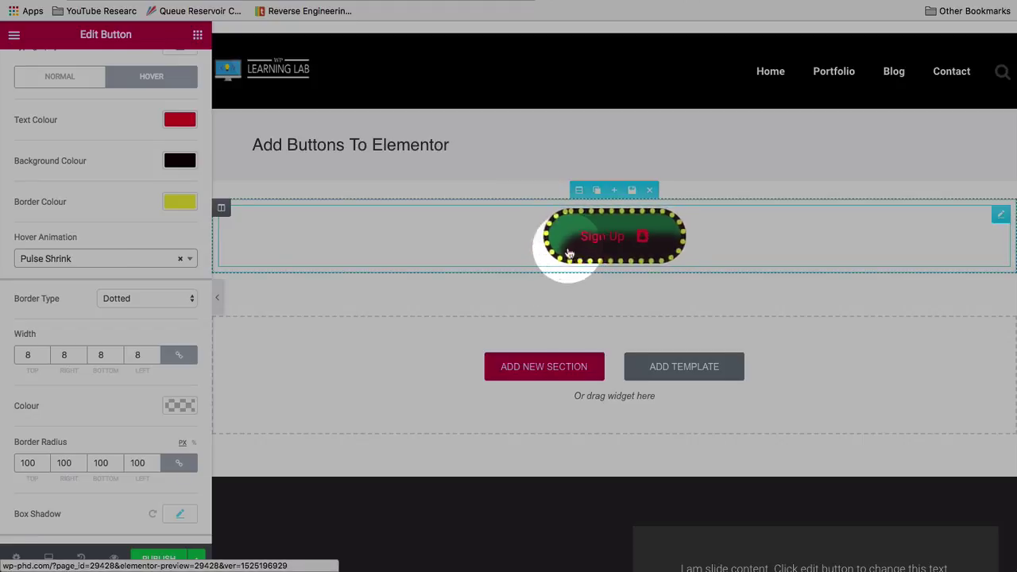
scroll(87, 252, down, 2)
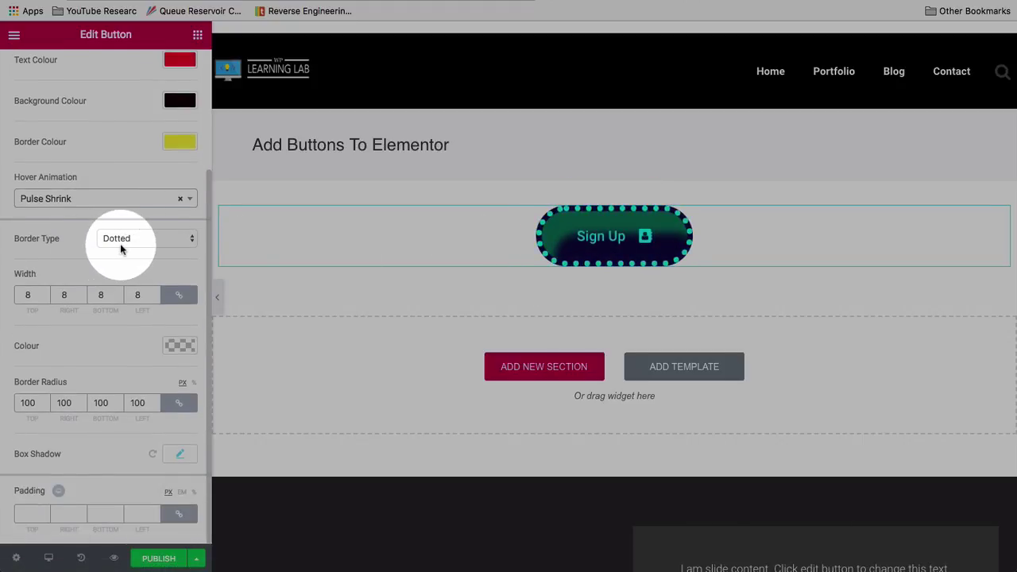
Try the None border type on the button and restore the Dotted border.
click(120, 243)
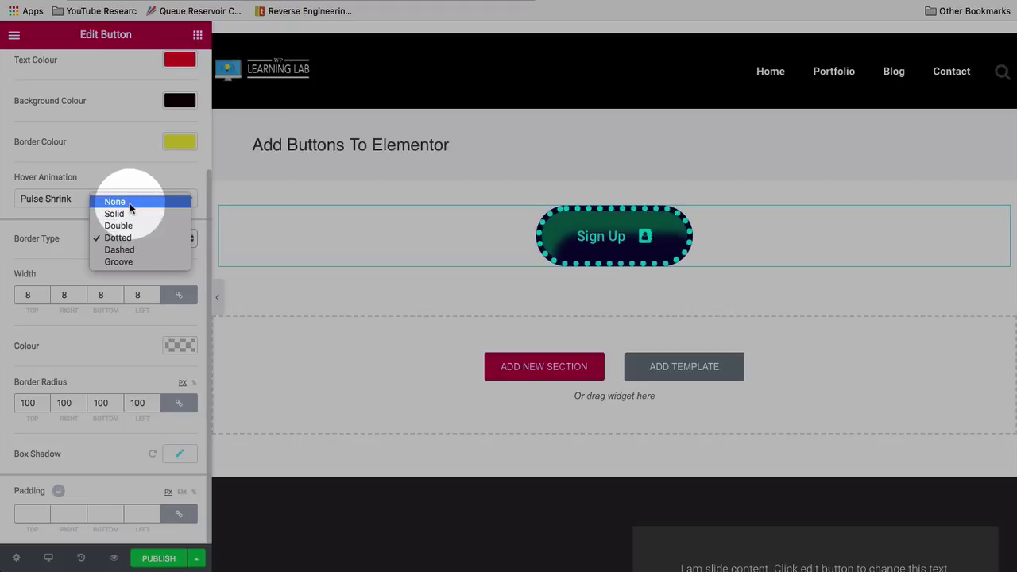
click(115, 202)
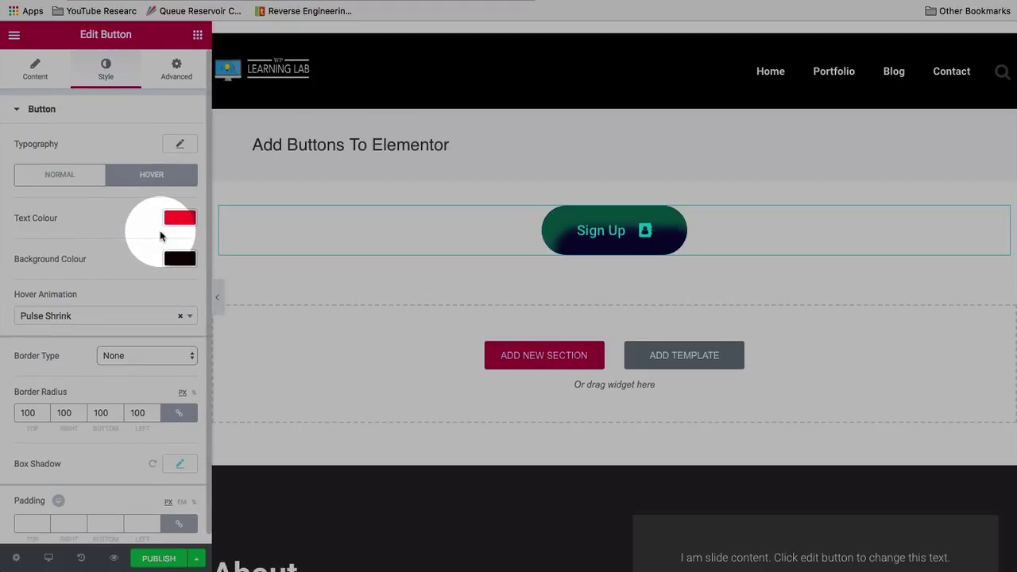
click(114, 346)
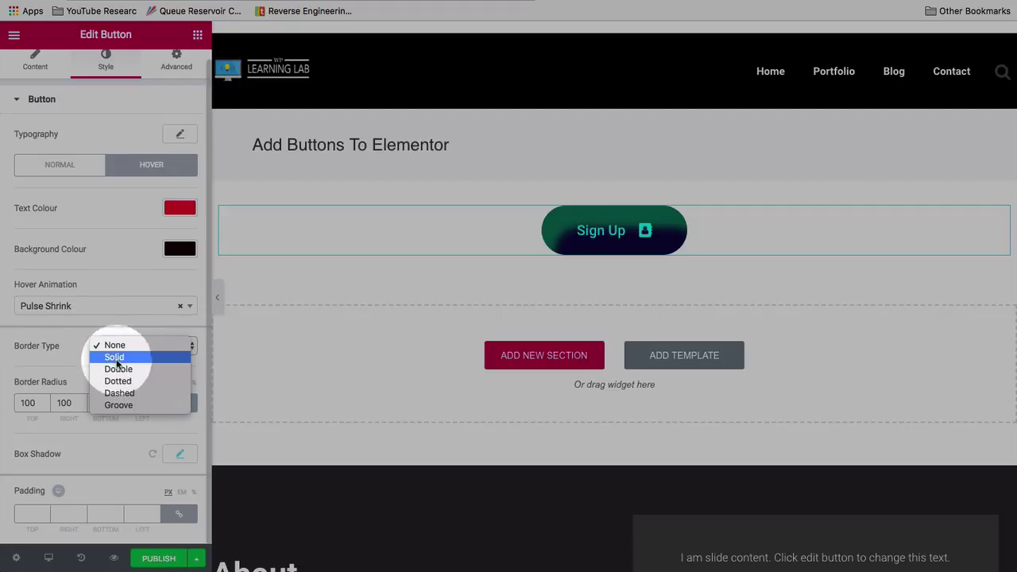
click(117, 381)
scroll(80, 360, down, 4)
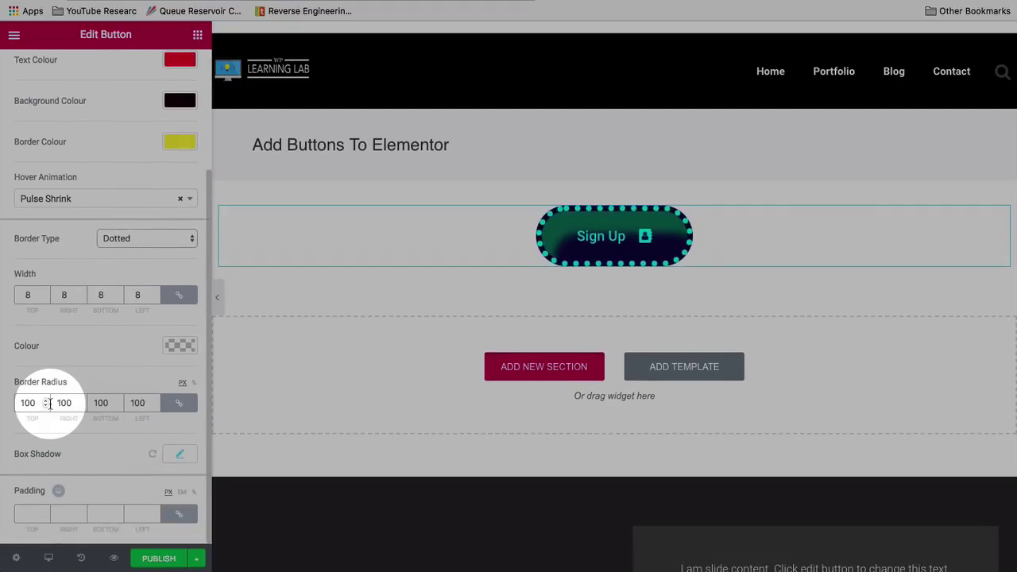
Compare the button's Normal and Hover style settings, including the box shadow options.
scroll(101, 205, up, 4)
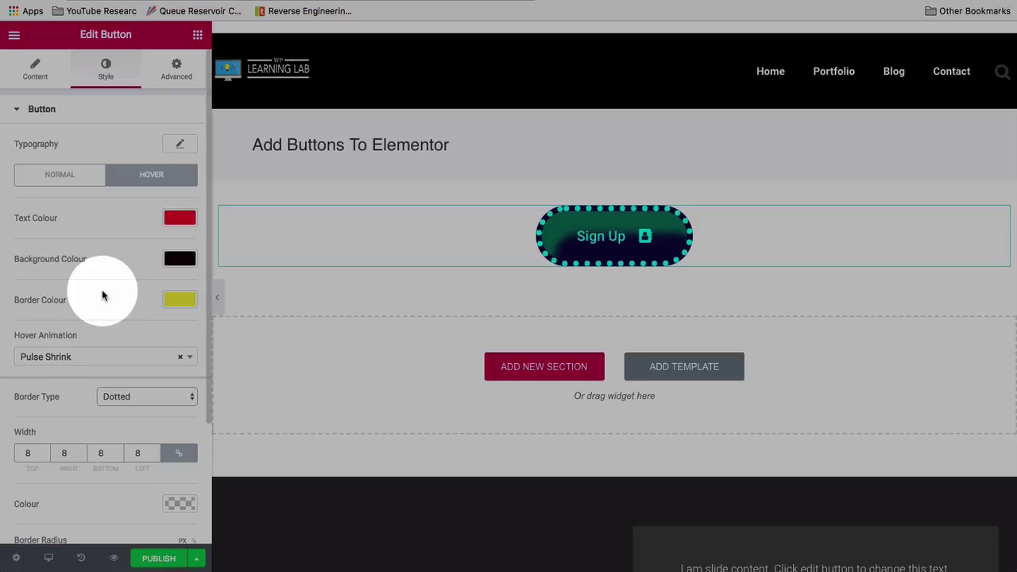
click(82, 184)
click(136, 183)
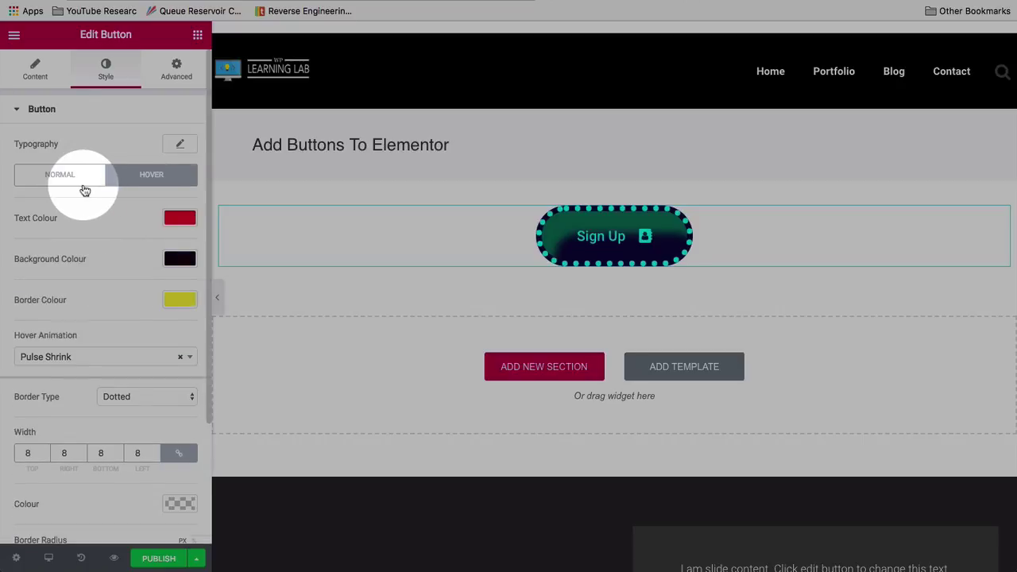
click(84, 184)
click(136, 186)
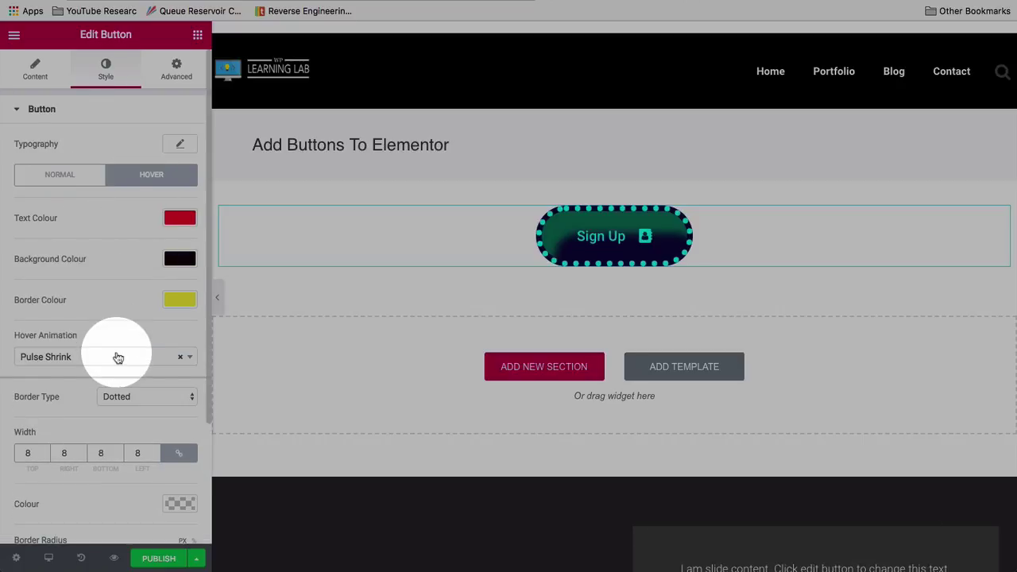
scroll(118, 358, down, 3)
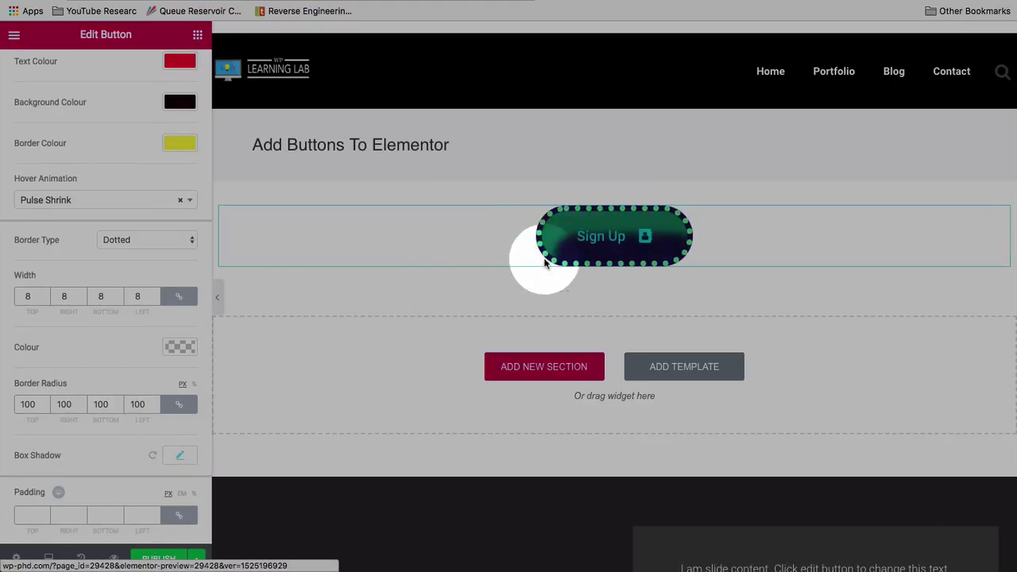
scroll(86, 313, up, 4)
click(67, 167)
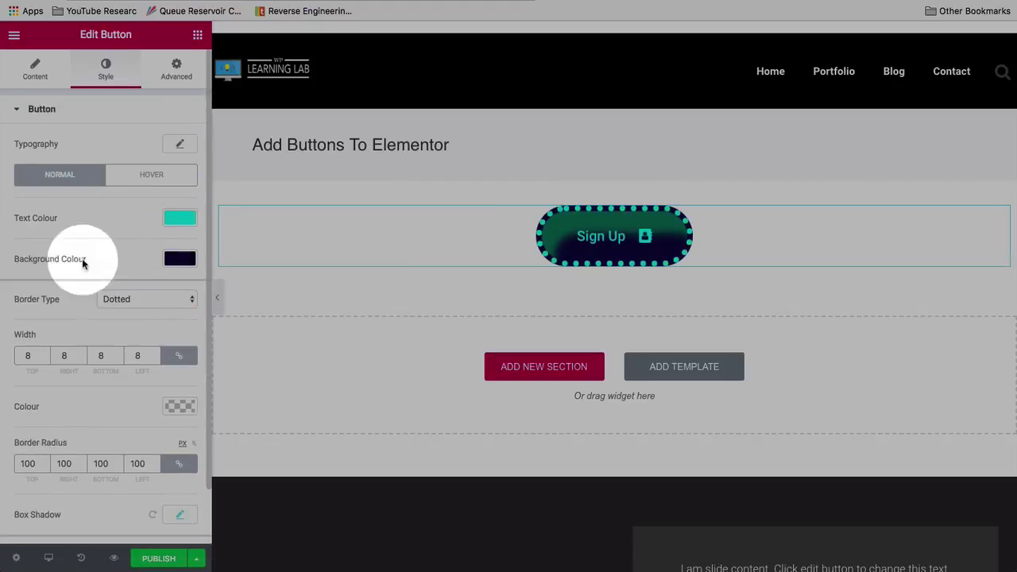
scroll(119, 353, down, 2)
click(176, 458)
scroll(125, 425, down, 2)
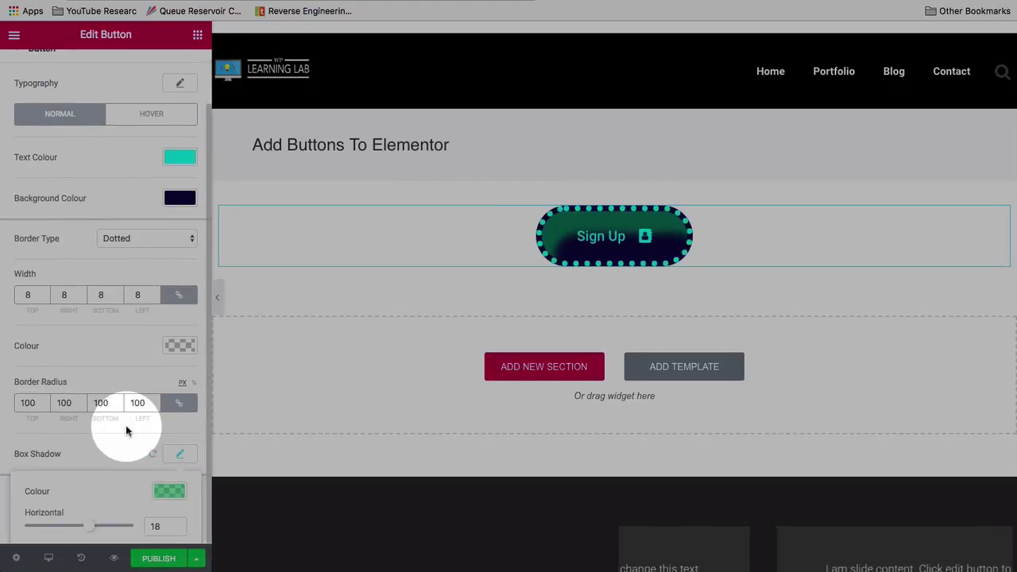
scroll(126, 425, up, 3)
Set the button's box shadow horizontal offset to -8 while the Hover state settings are shown.
click(143, 174)
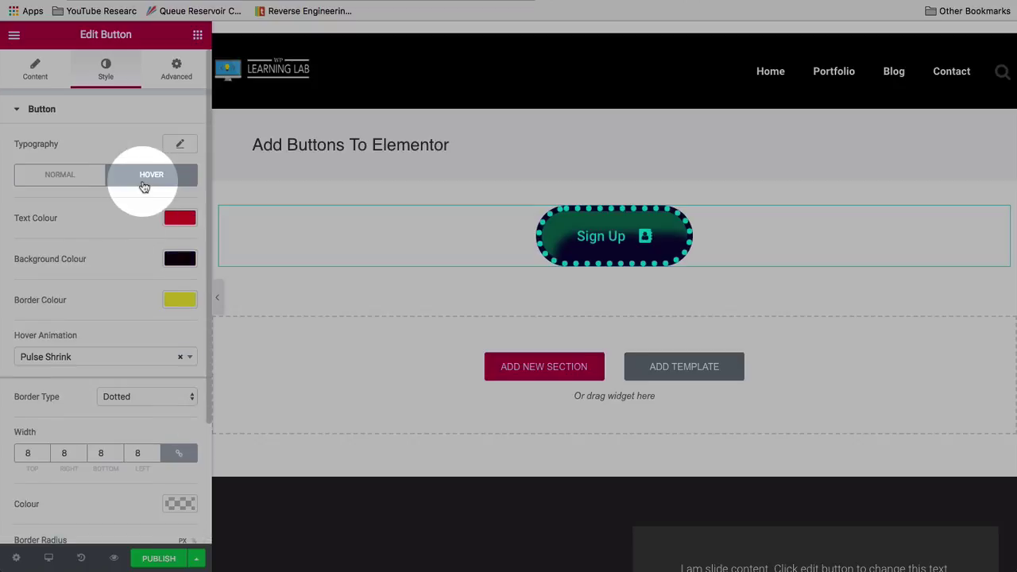
scroll(108, 307, down, 3)
click(175, 456)
scroll(127, 415, down, 3)
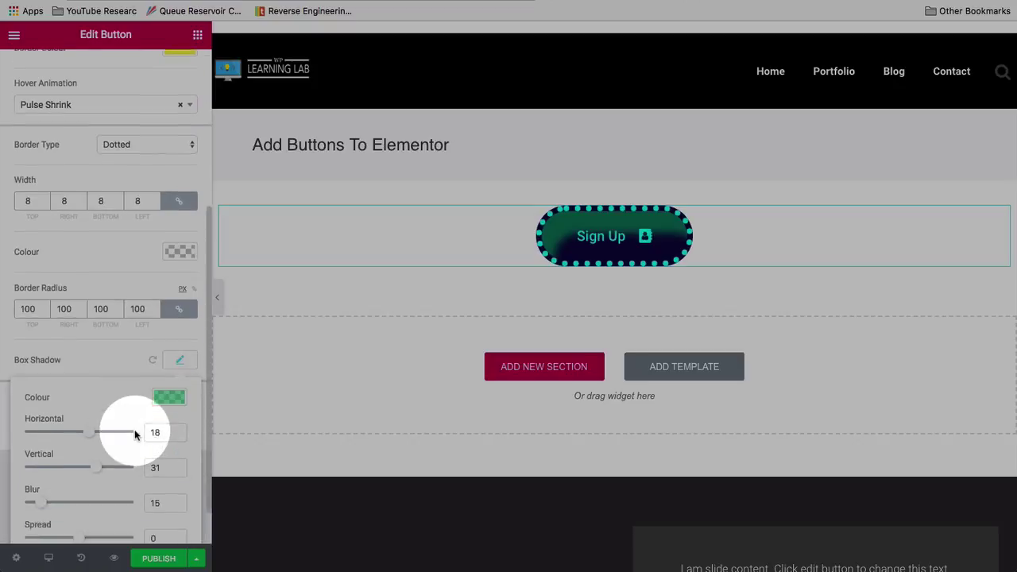
drag(89, 421, 76, 425)
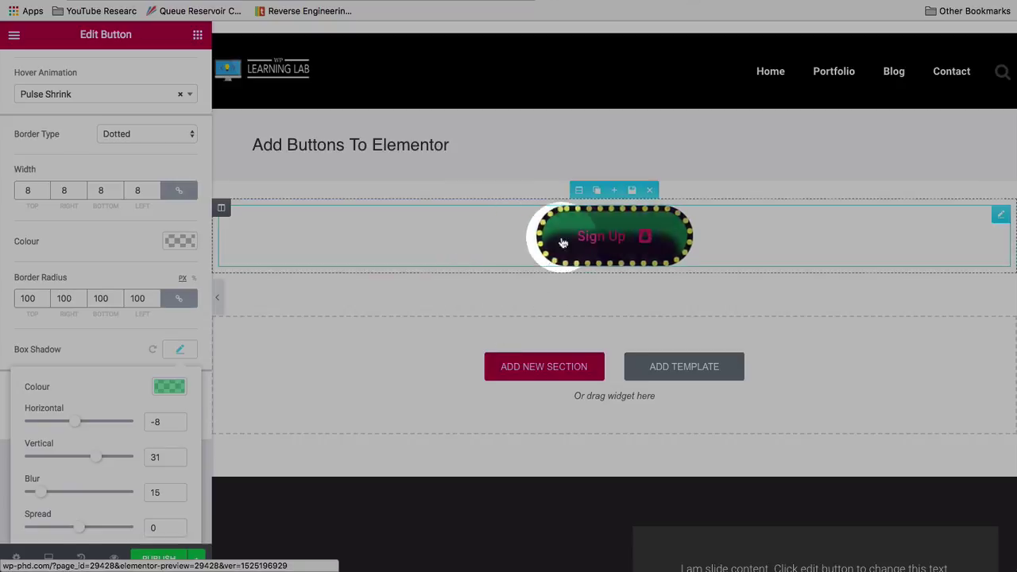
click(88, 263)
scroll(88, 266, up, 5)
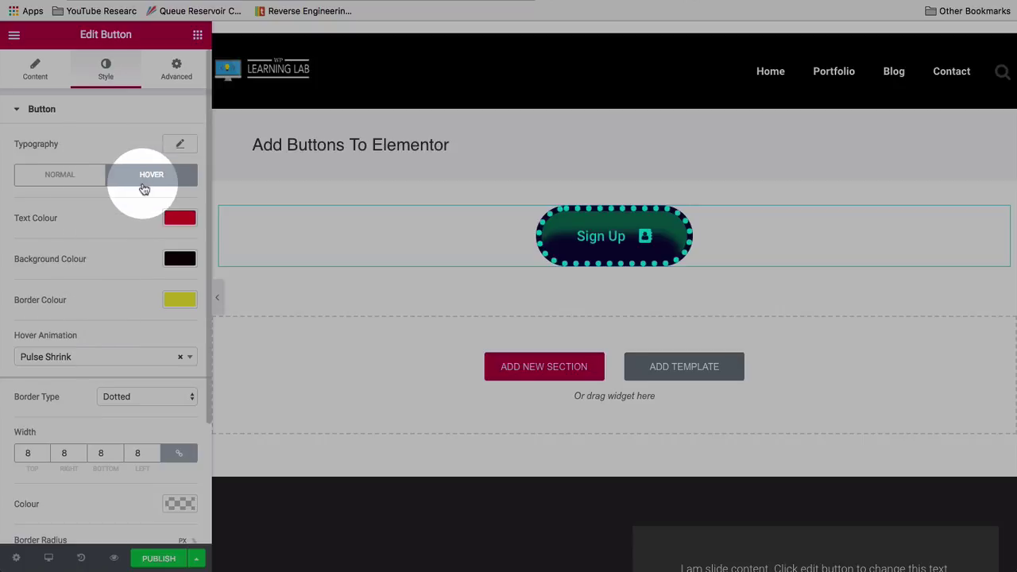
Examine the button's advanced margin, padding and Z-Index settings.
scroll(141, 254, down, 3)
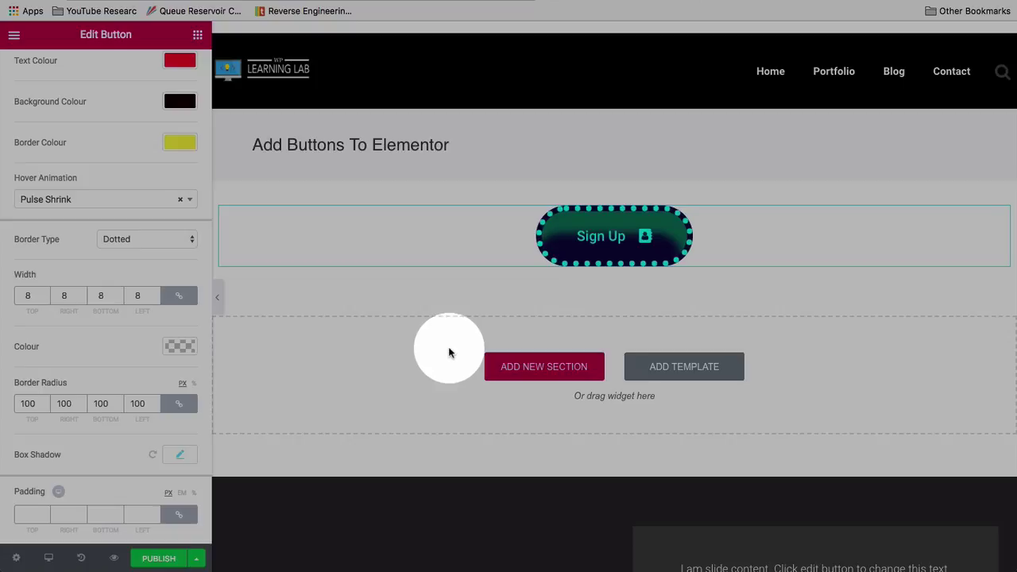
scroll(93, 141, up, 3)
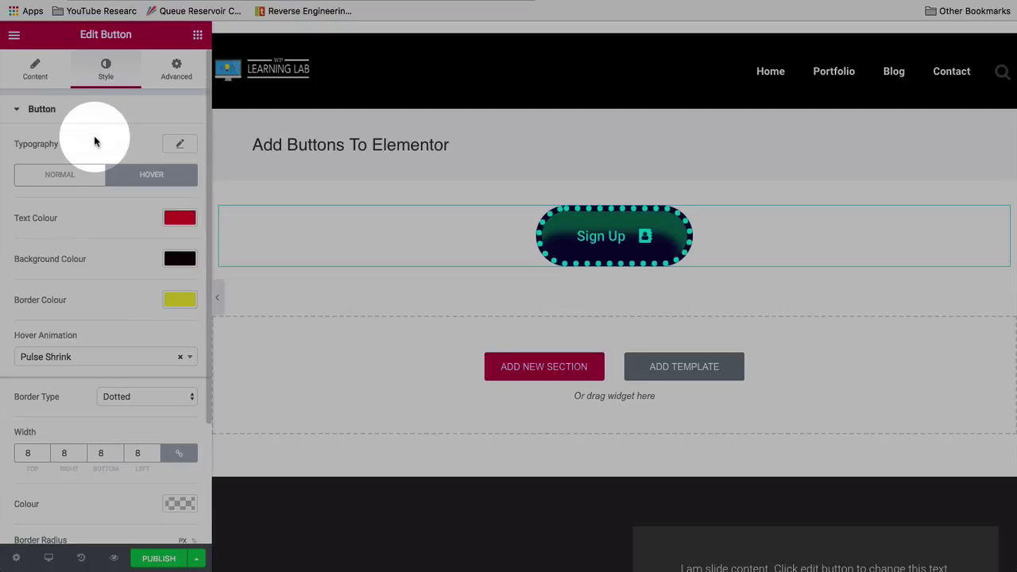
click(167, 80)
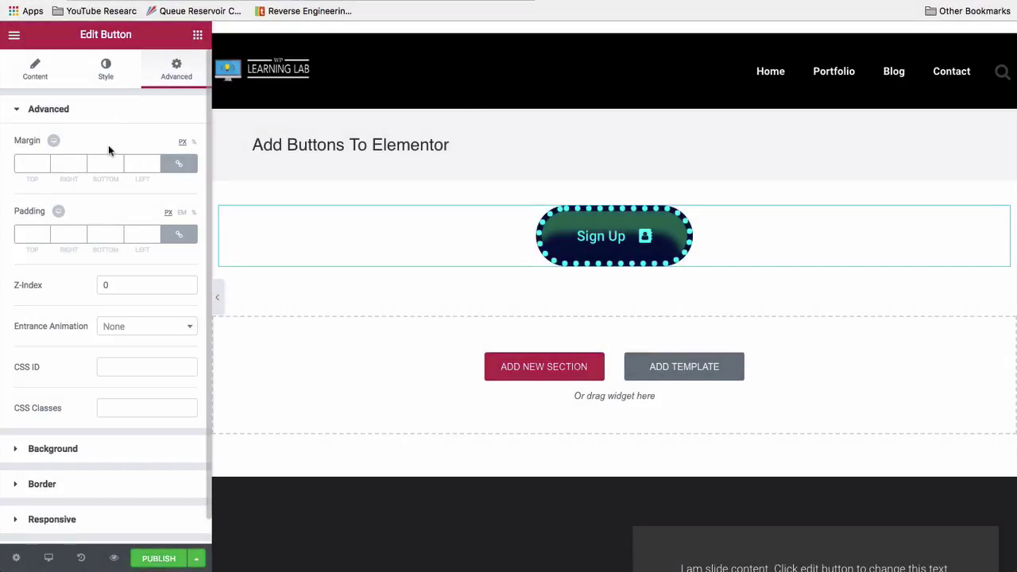
click(24, 165)
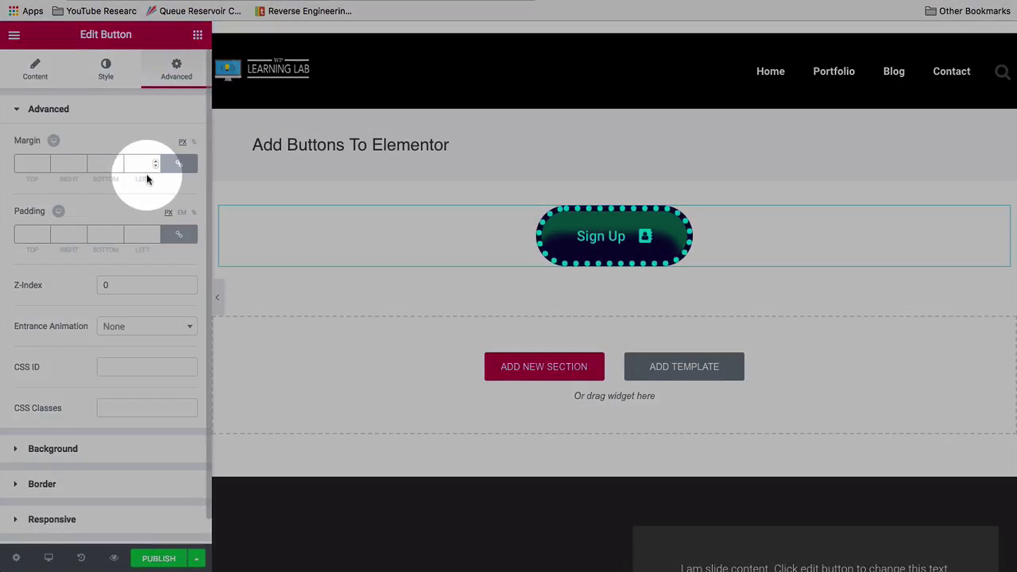
click(30, 236)
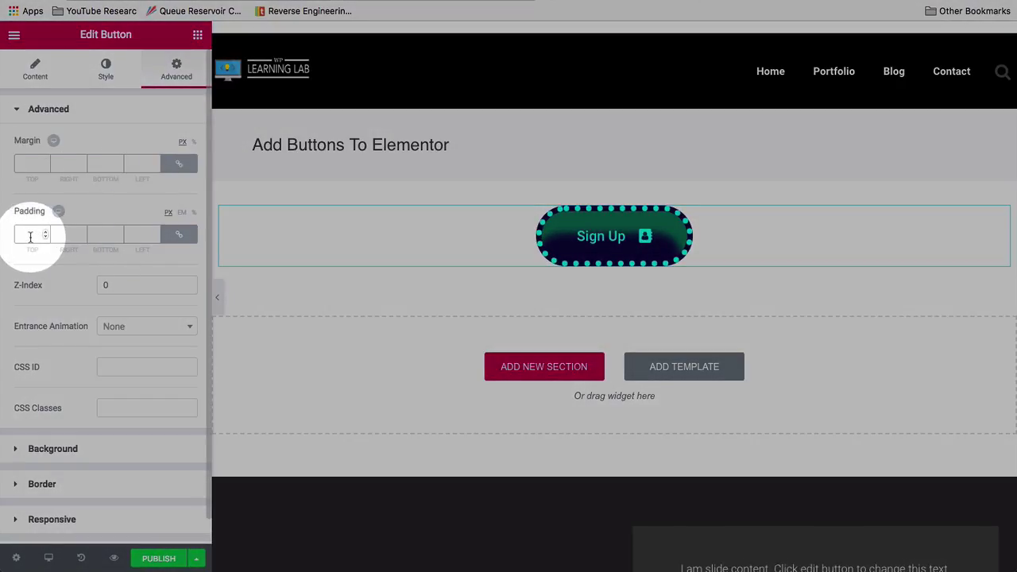
click(134, 279)
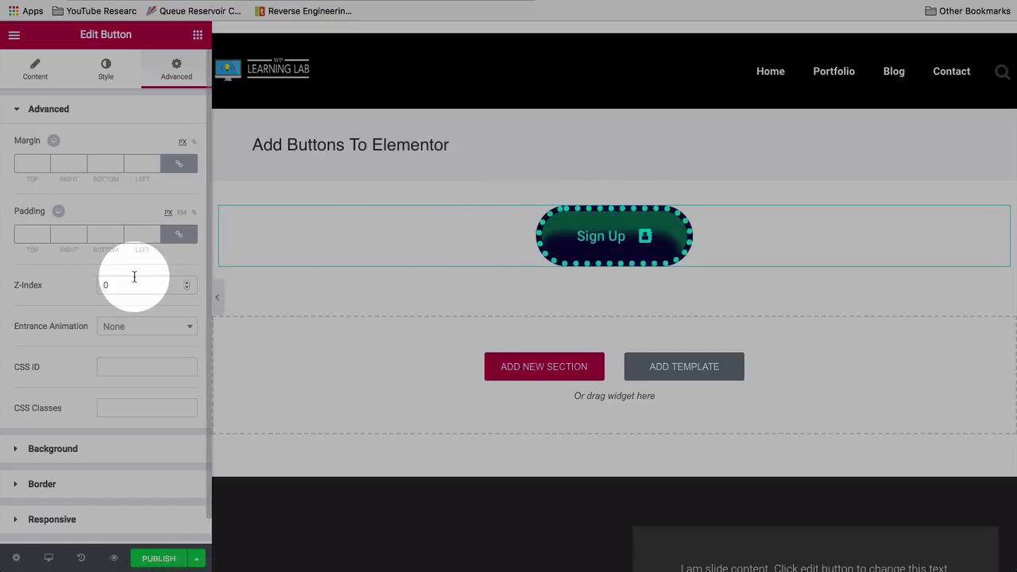
scroll(135, 274, down, 1)
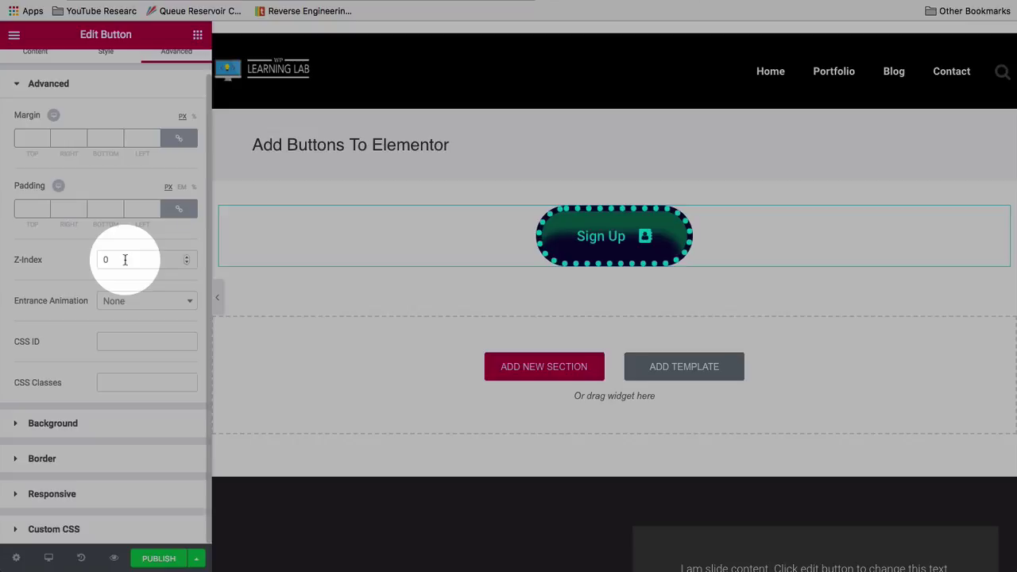
Browse the button's entrance animation options and examine the CSS ID and CSS Classes fields.
click(133, 300)
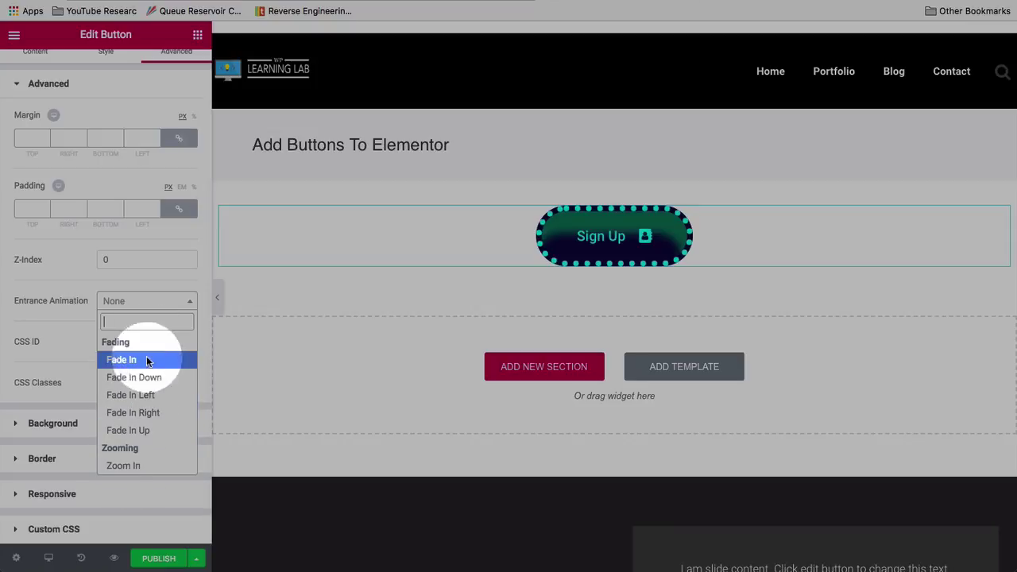
scroll(131, 421, down, 5)
scroll(134, 432, down, 5)
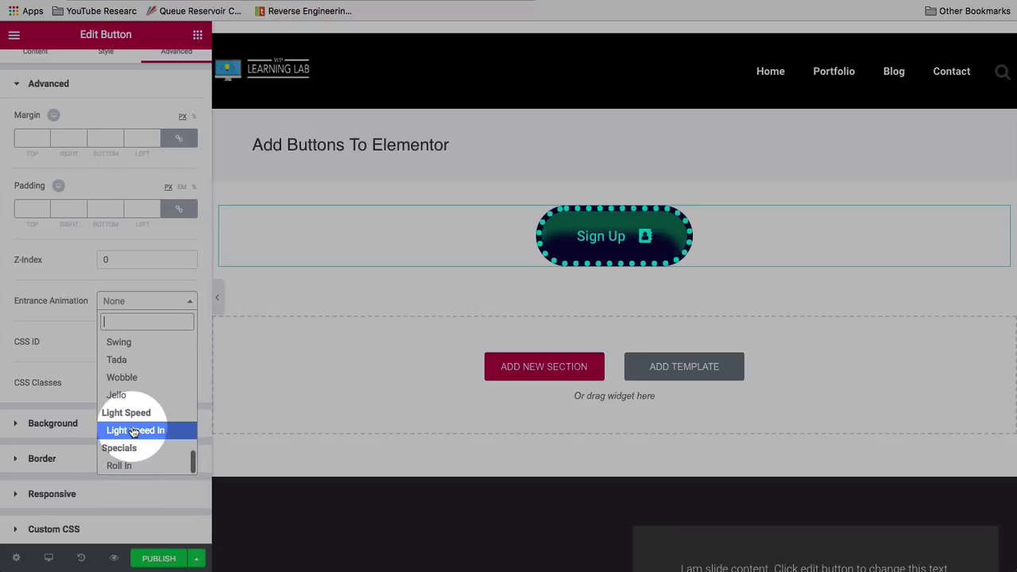
scroll(132, 432, down, 3)
click(63, 344)
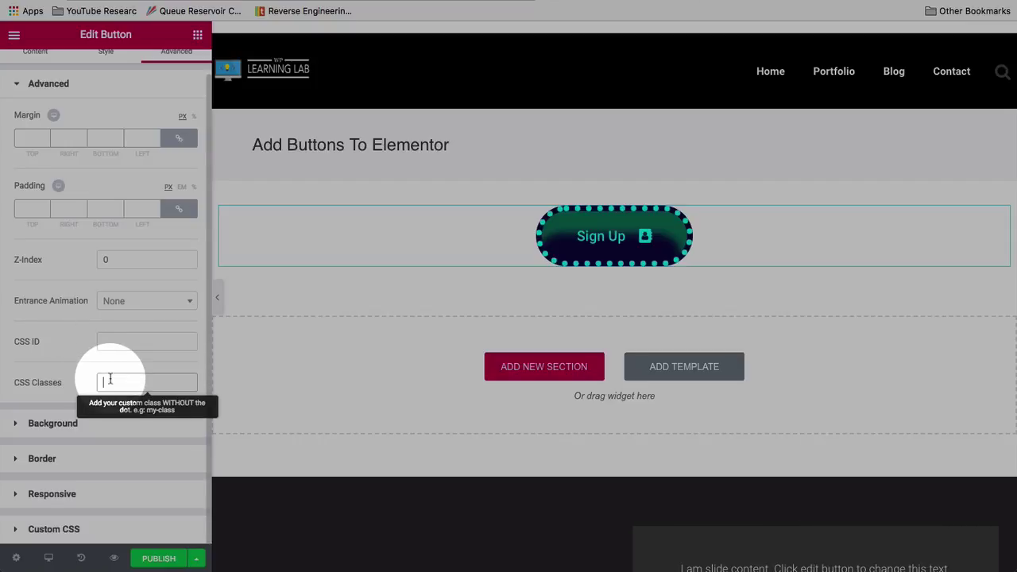
click(52, 382)
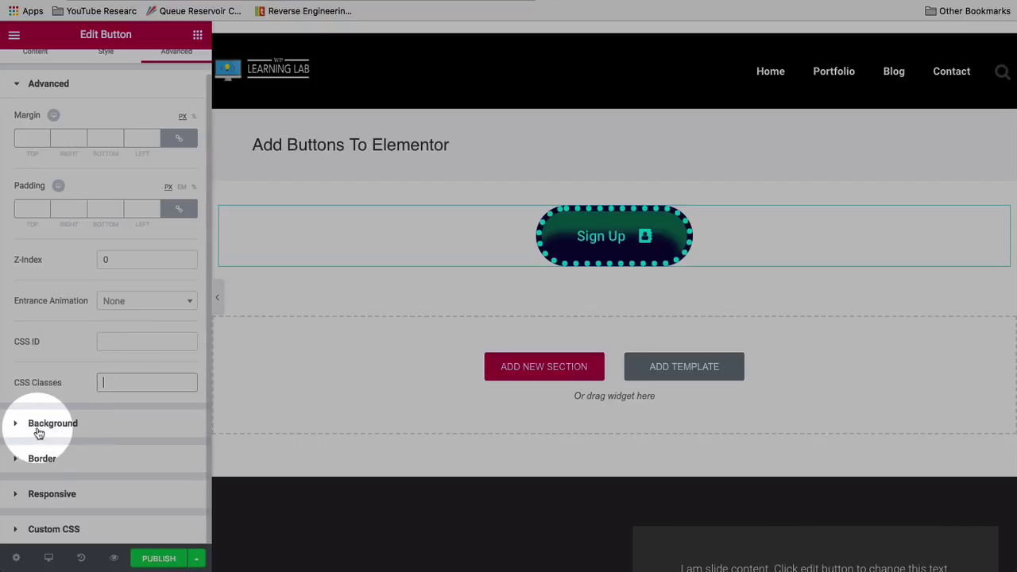
Examine the advanced Background settings for the Normal and Hover states, and the advanced Border settings.
click(36, 428)
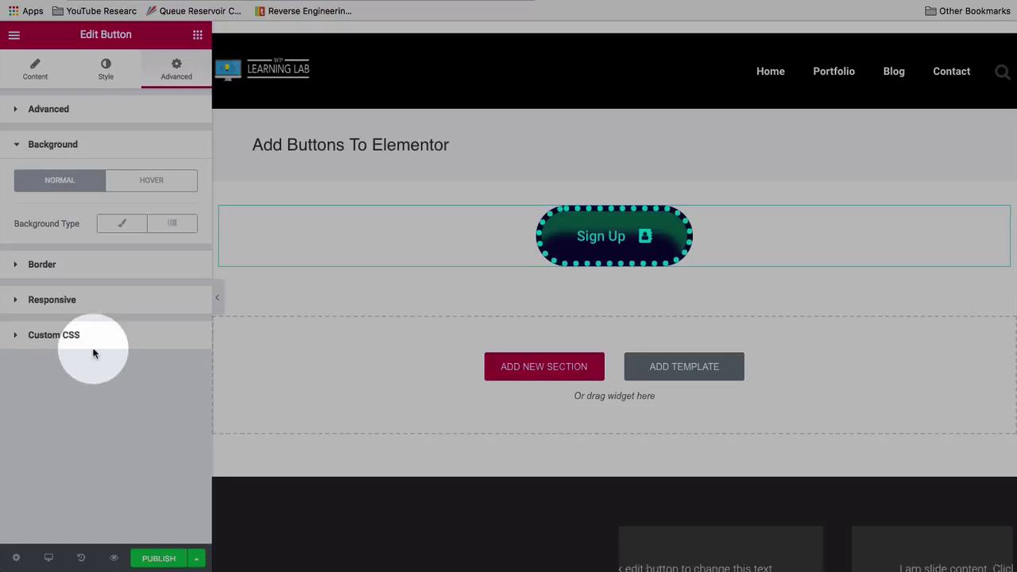
click(136, 183)
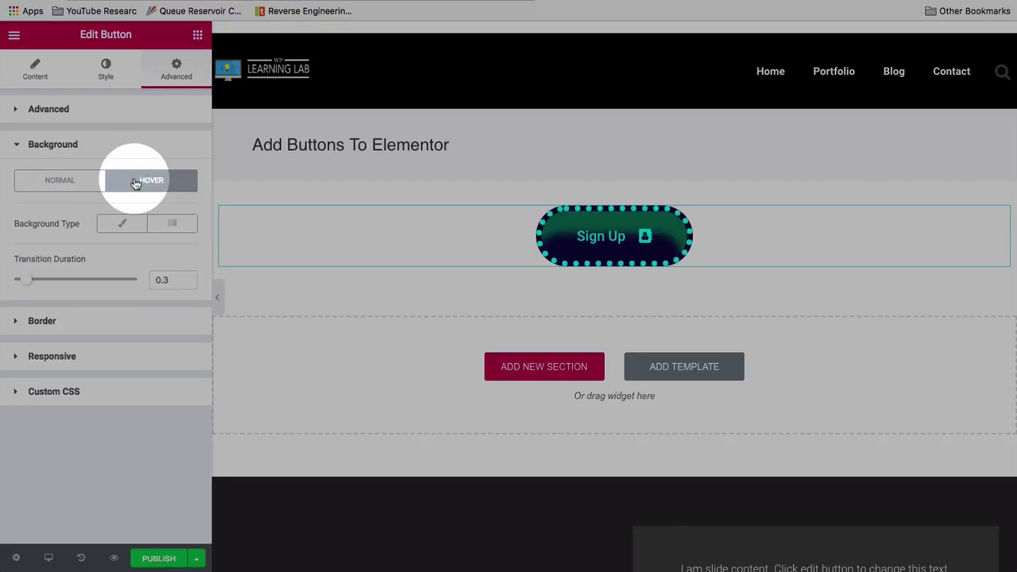
click(68, 182)
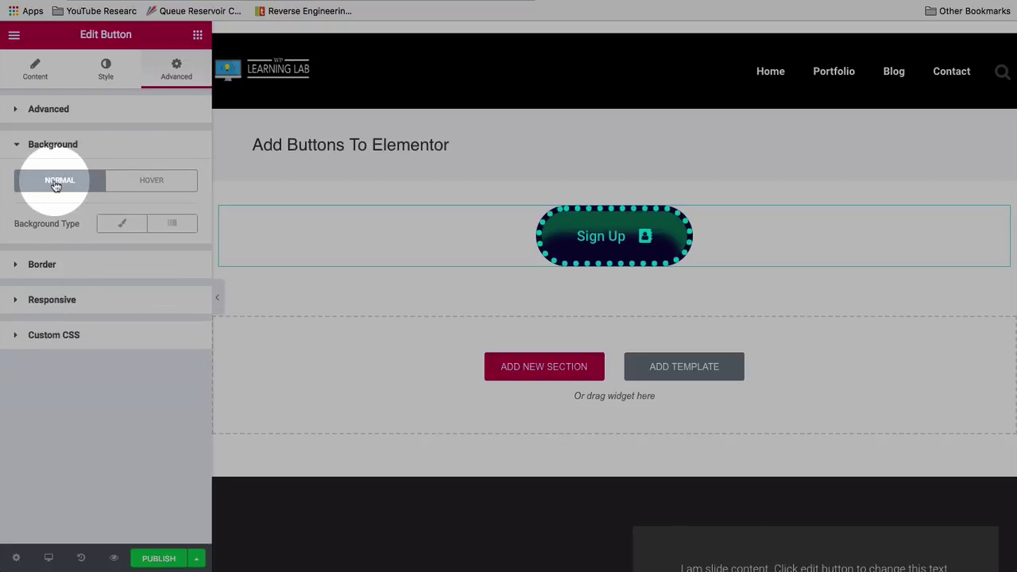
click(42, 266)
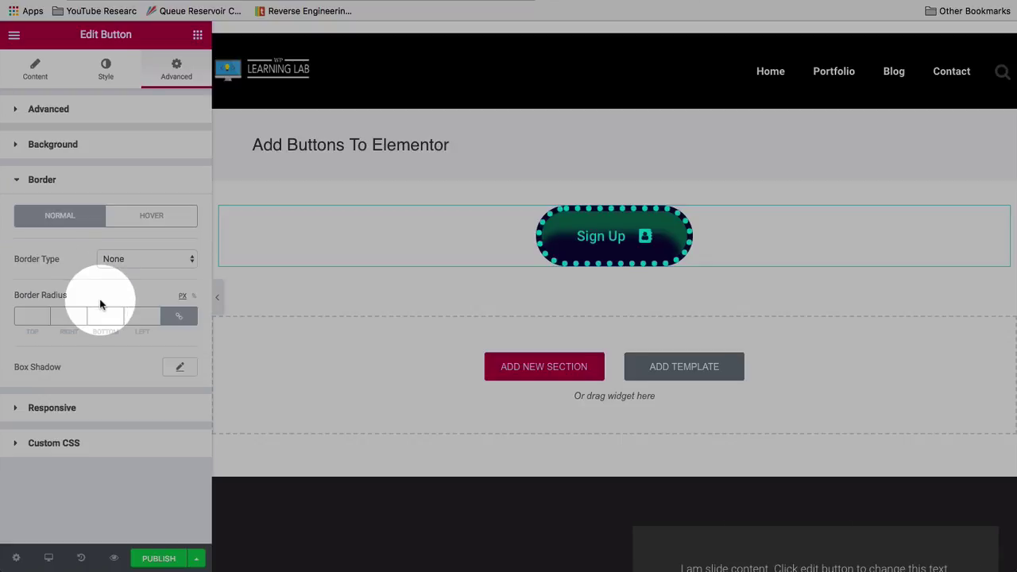
Examine the button's Responsive visibility options and Custom CSS editor, and return to its content settings.
click(83, 406)
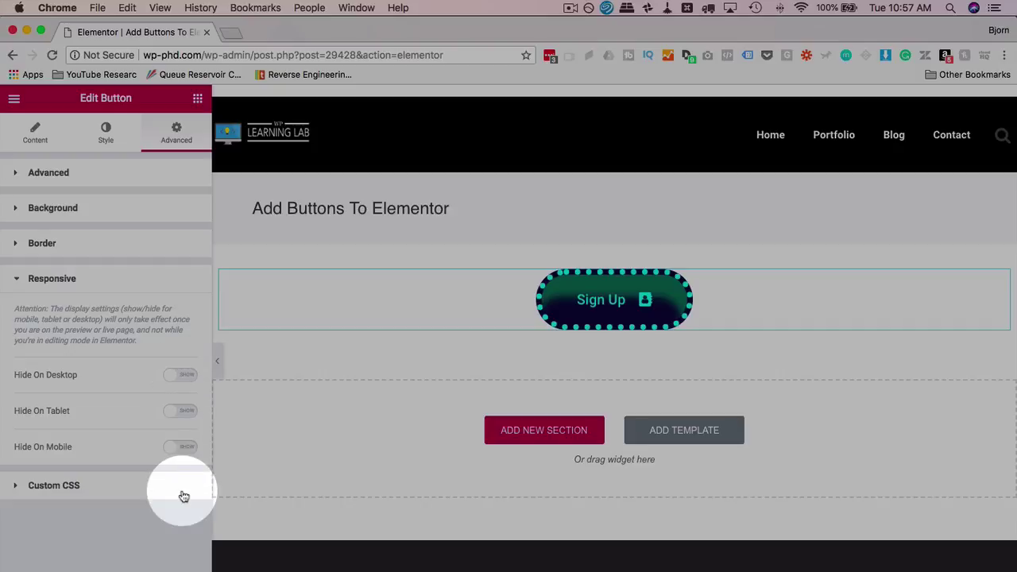
click(182, 378)
click(182, 411)
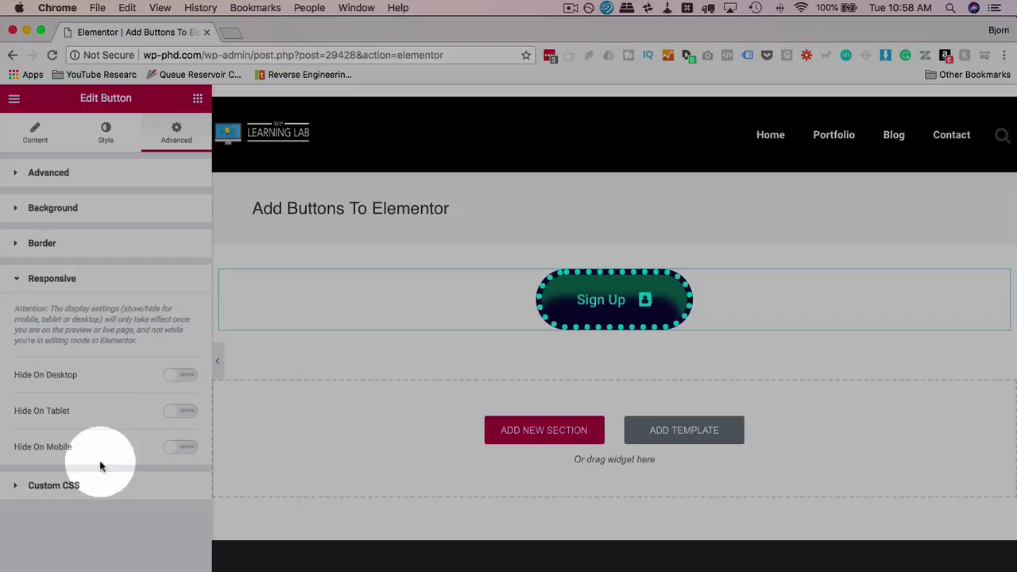
click(56, 486)
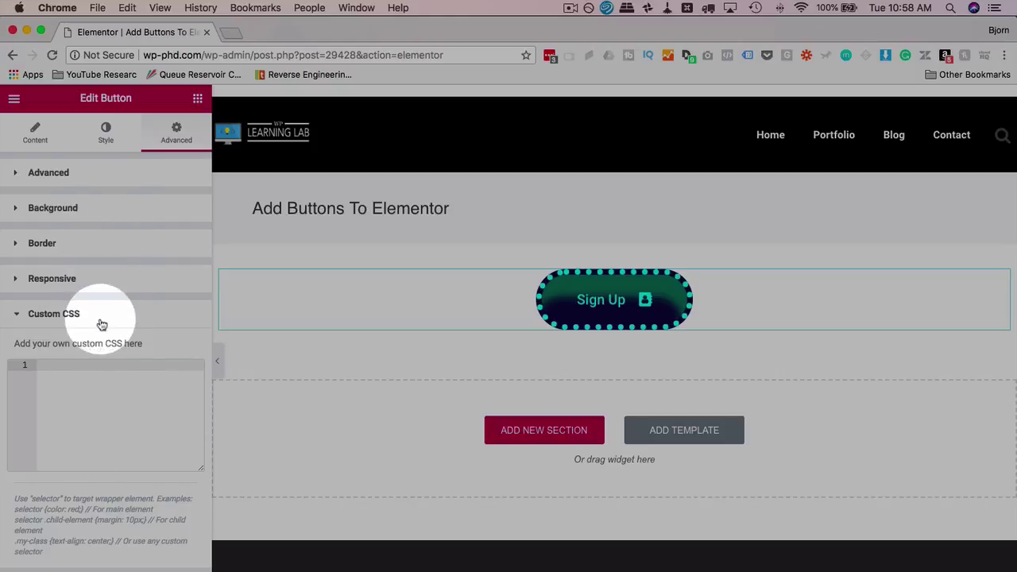
click(135, 446)
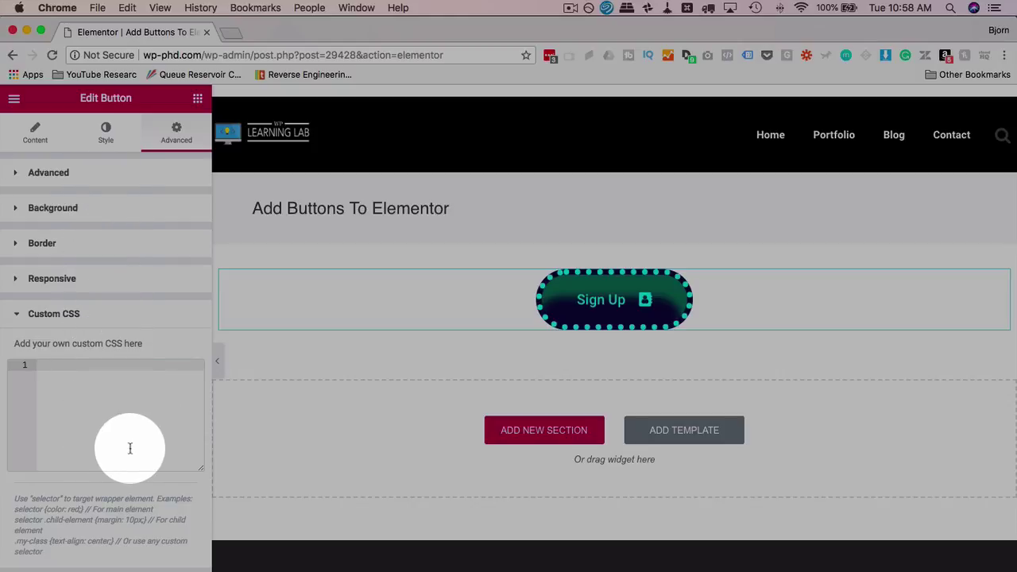
click(41, 140)
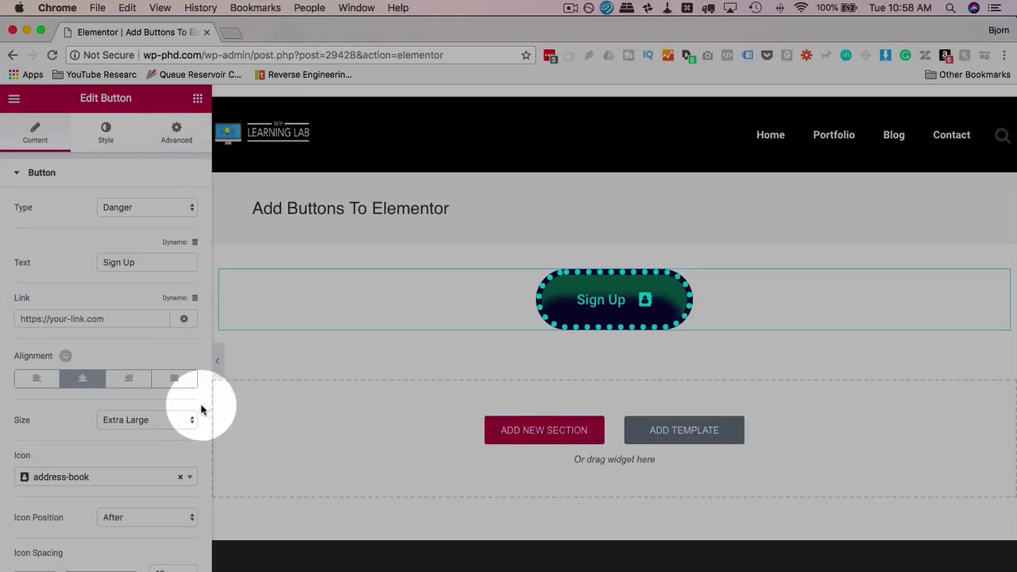